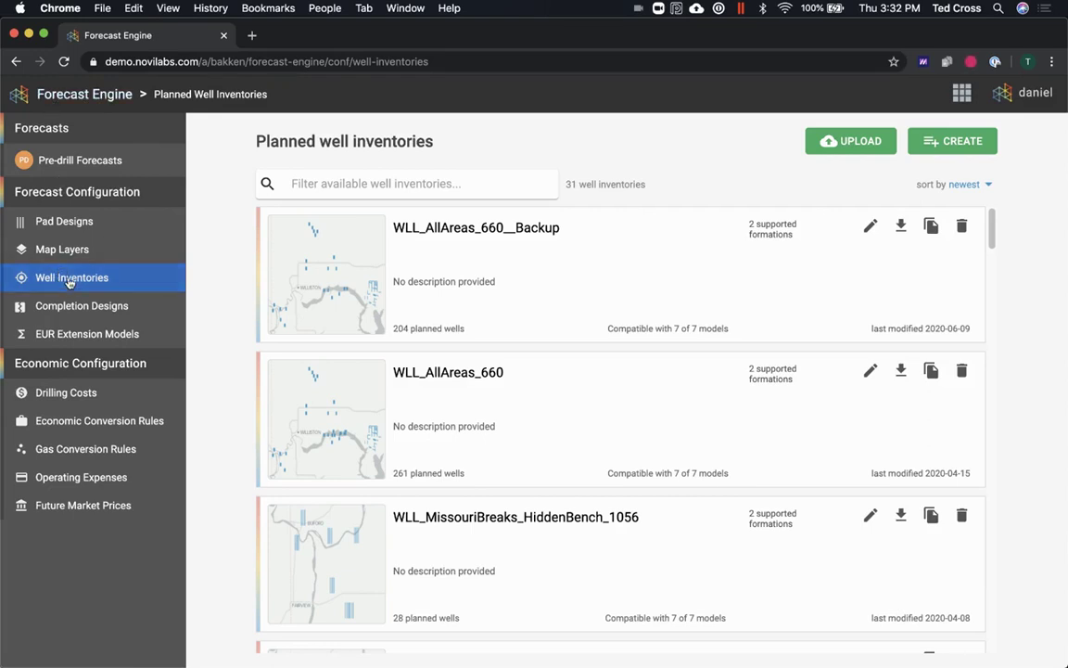
Create the Core_vs_Fringe_660_spacing planned well inventory using the BAKKEN/THREE FORKS formation list
left_click(933, 147)
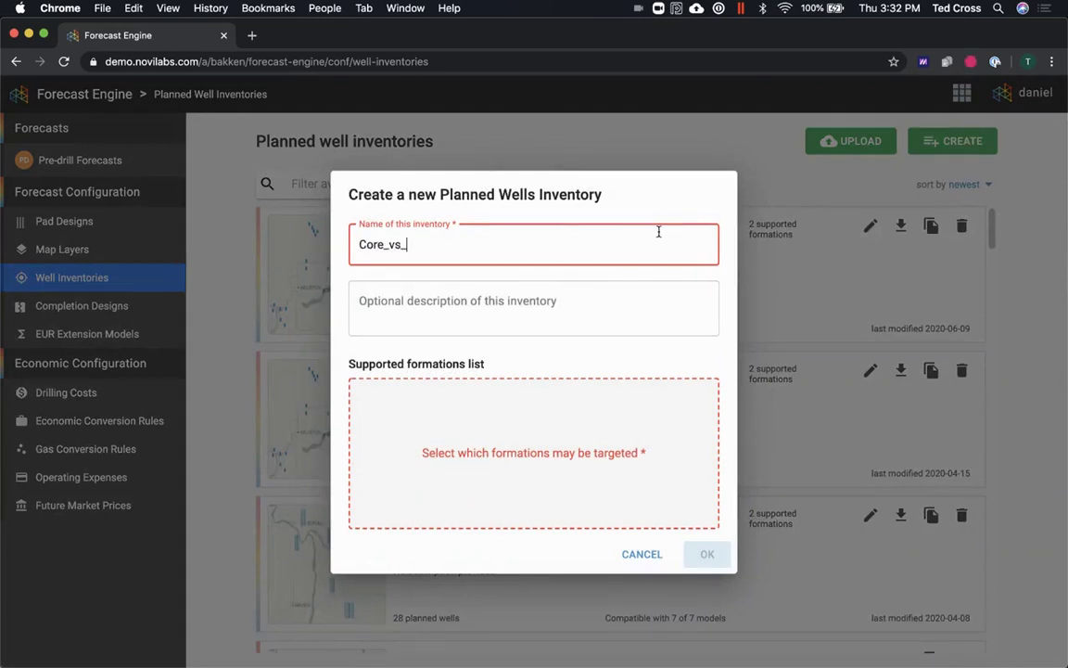
type("Core_vs_Fringe_")
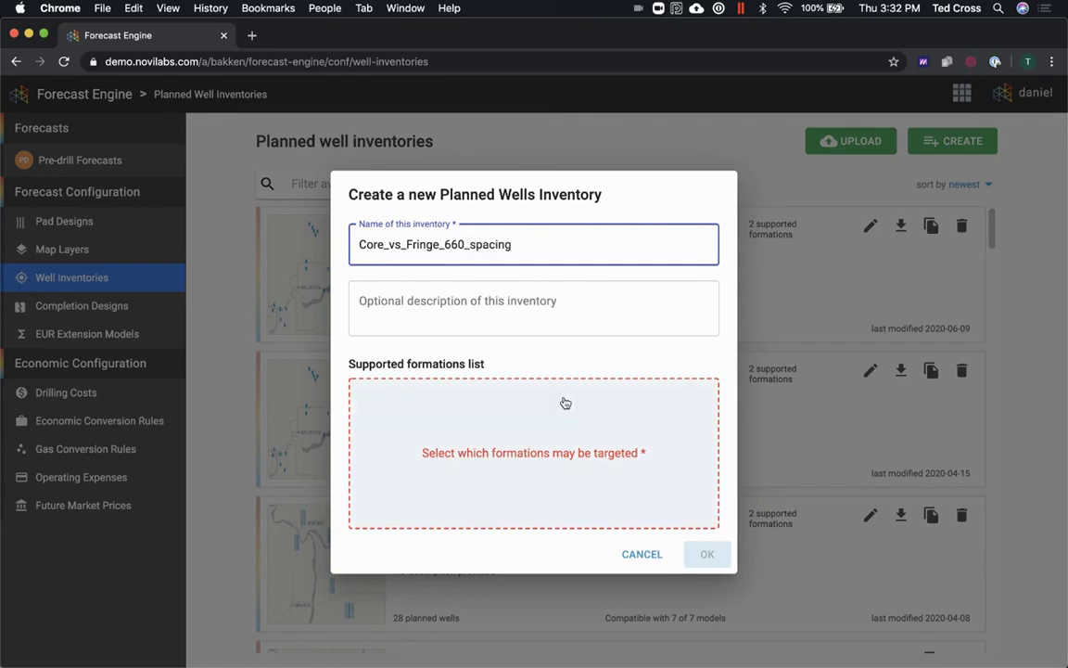
type("660_spacing")
left_click(572, 436)
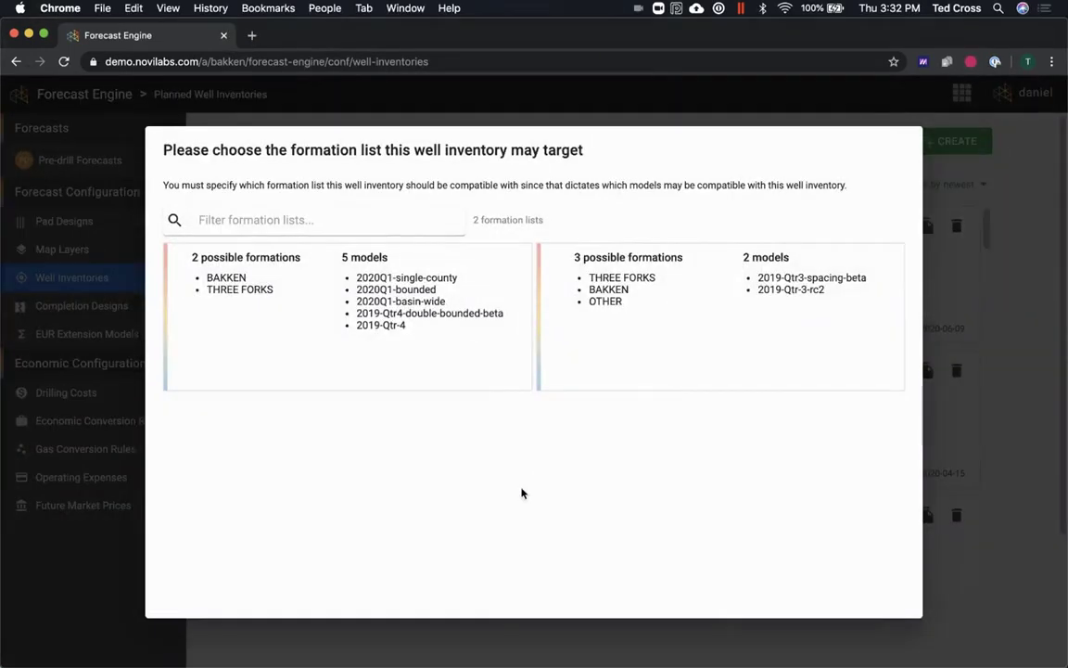
left_click(383, 290)
left_click(712, 554)
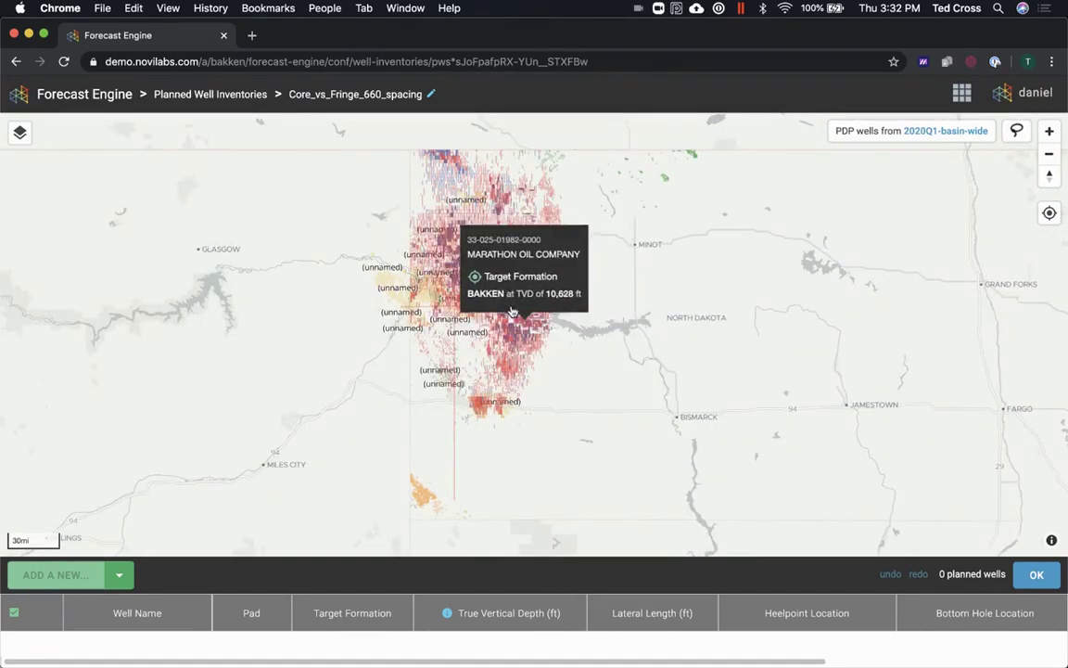
Zoom into the wells, hide the Whiting Acreage map layer, and open the ADD A NEW pad designs list
scroll(512, 313, "up", 1)
scroll(512, 312, "up", 3)
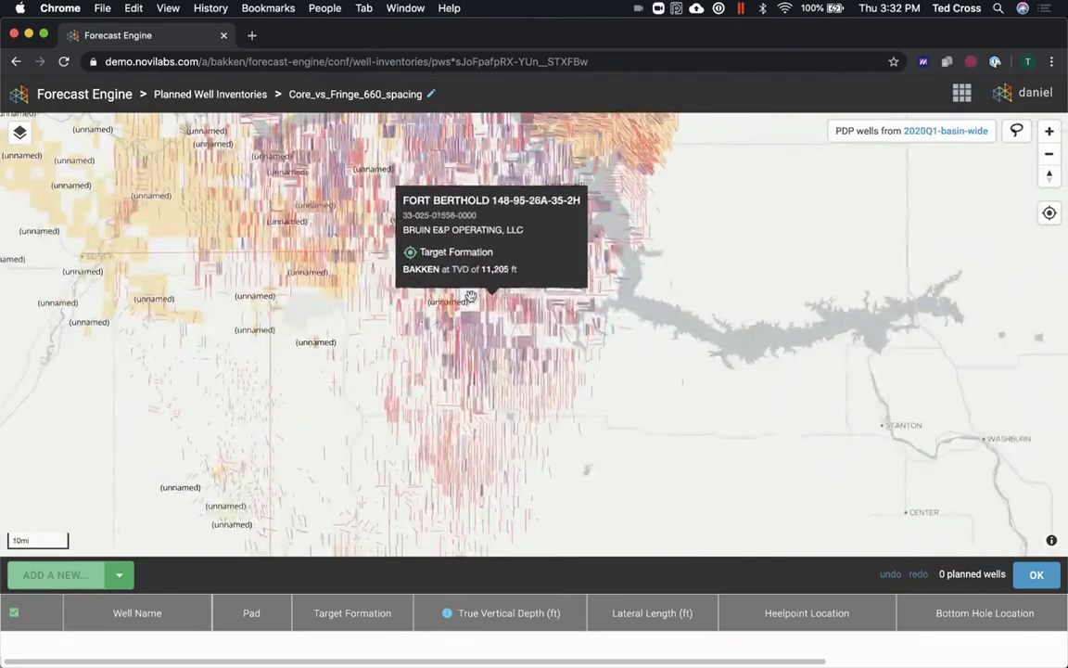
left_click_drag(269, 240, 340, 369)
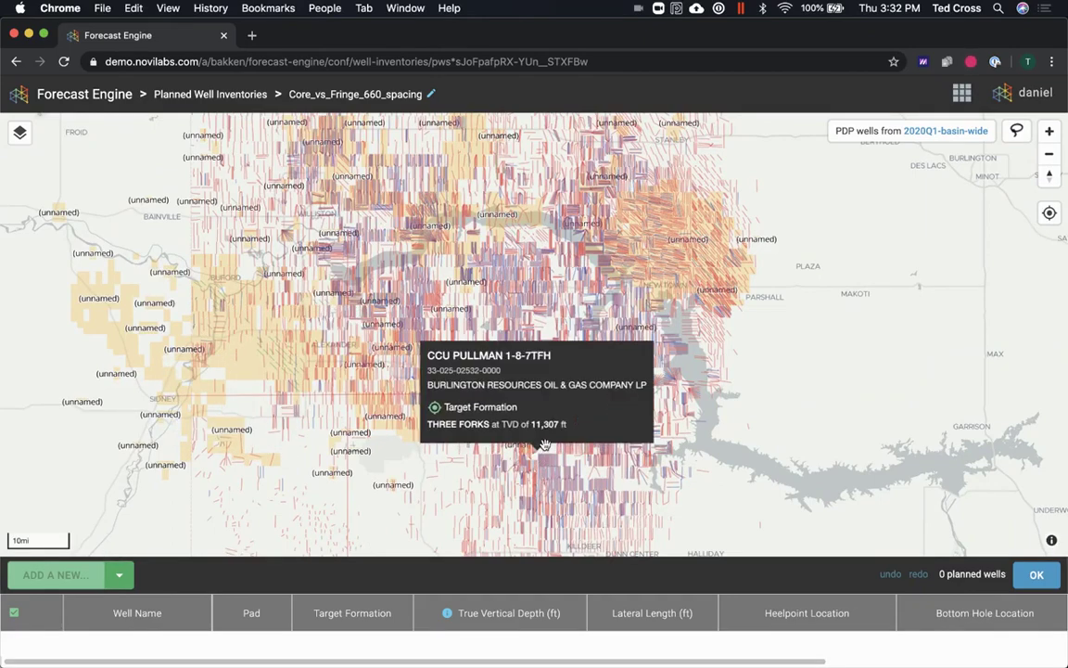
scroll(546, 441, "up", 2)
scroll(548, 439, "up", 3)
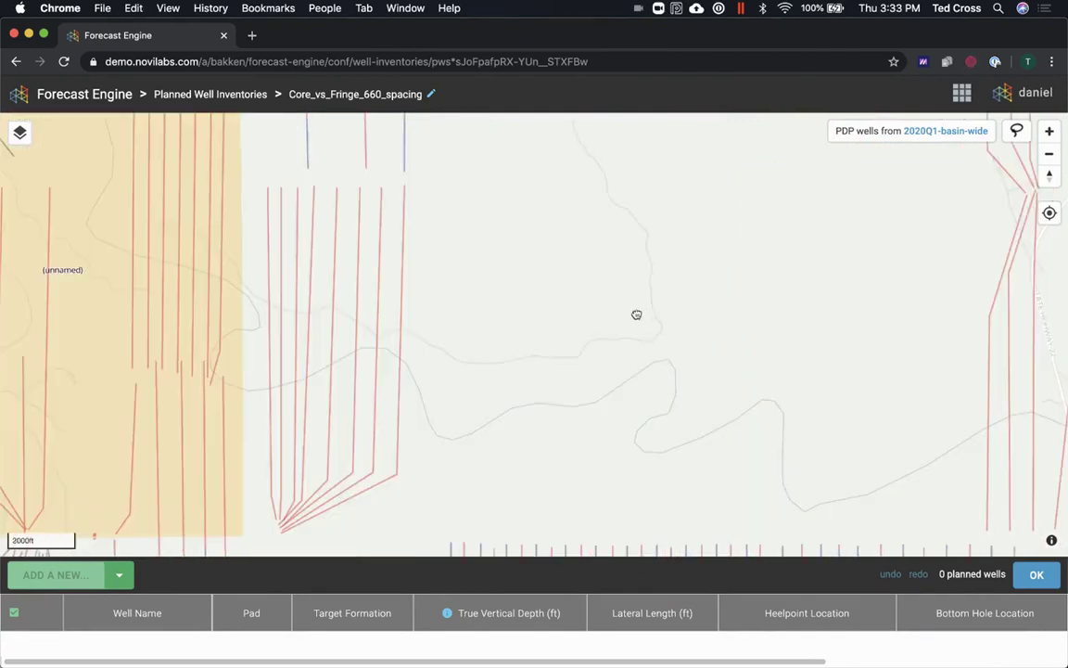
scroll(486, 371, "up", 2)
scroll(486, 370, "down", 3)
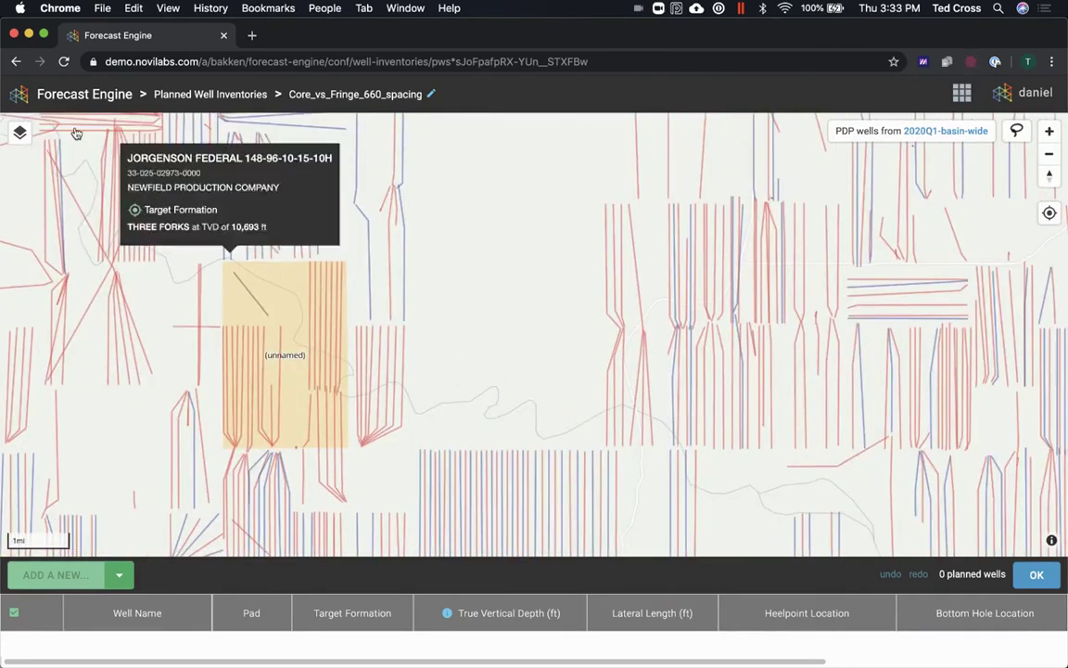
left_click(17, 133)
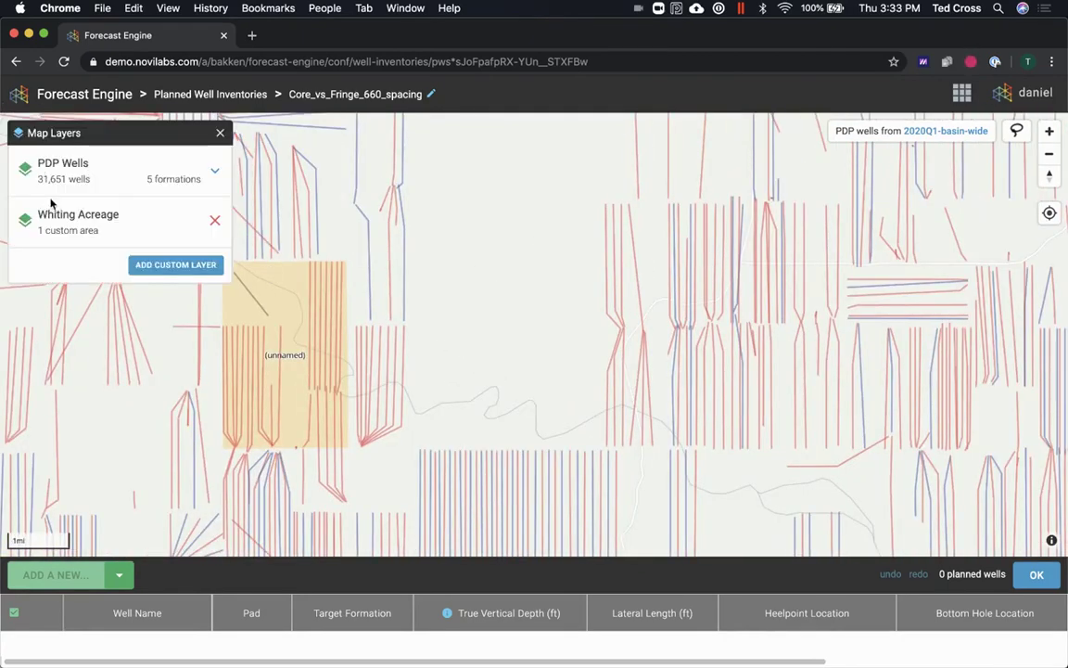
left_click(30, 223)
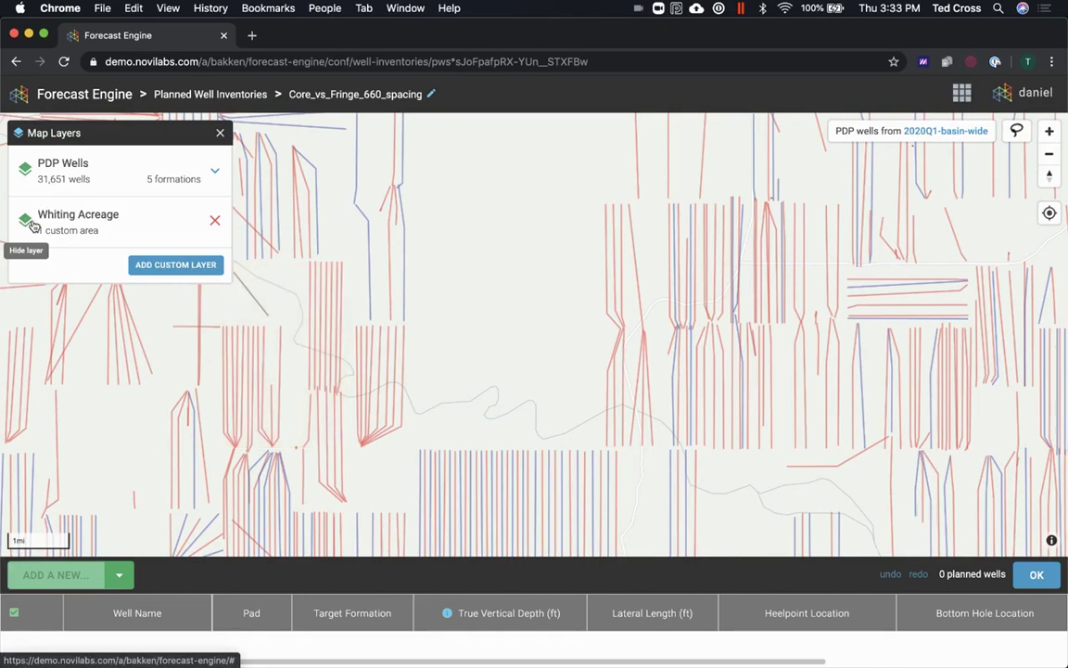
left_click(222, 134)
left_click(117, 575)
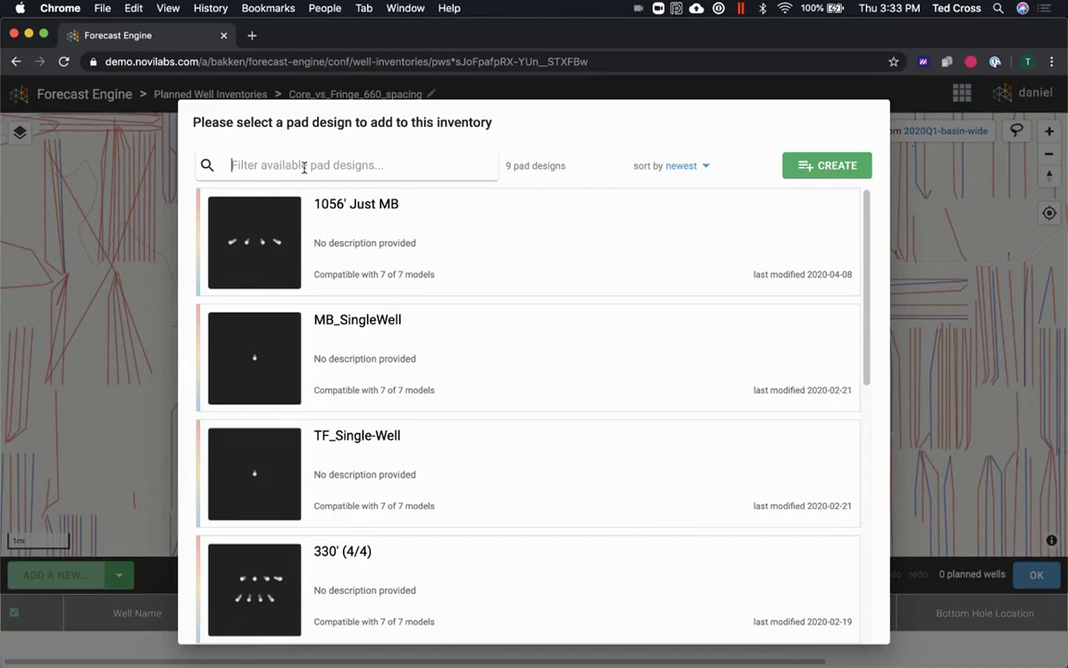
Place a 660' (4/4) pad on the map and name it Core1
type("660")
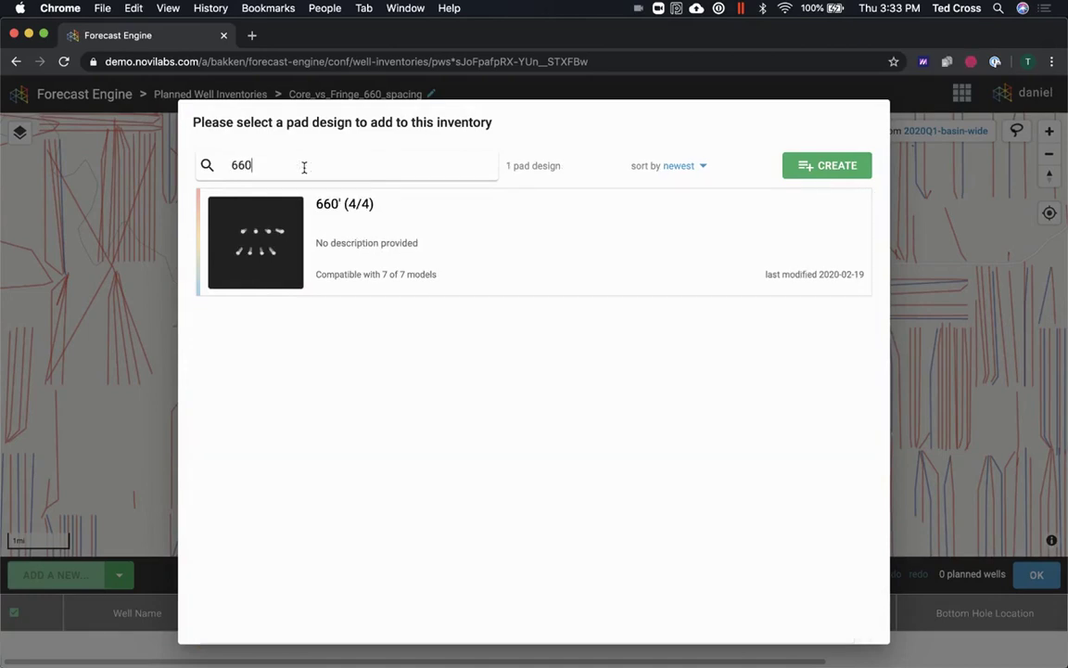
left_click(353, 249)
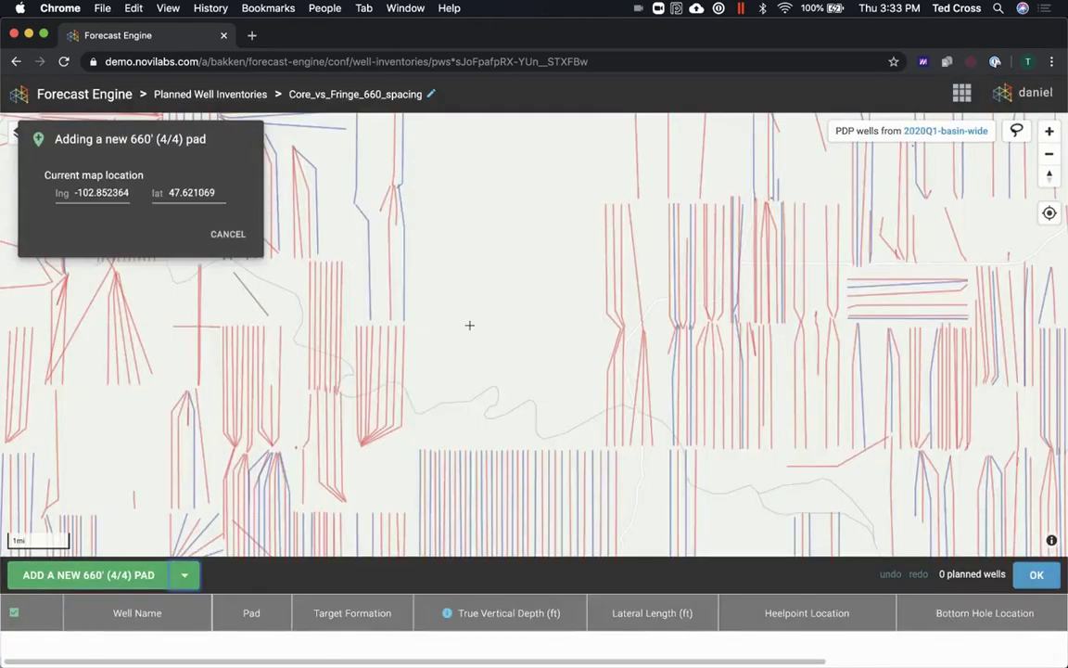
left_click(481, 272)
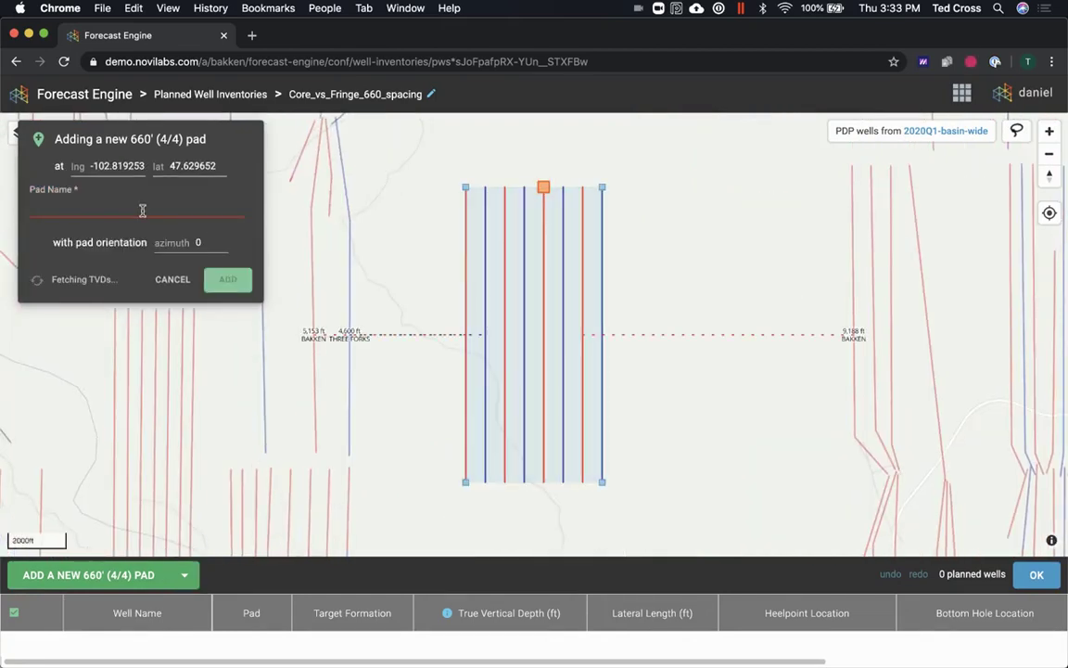
type("Core1")
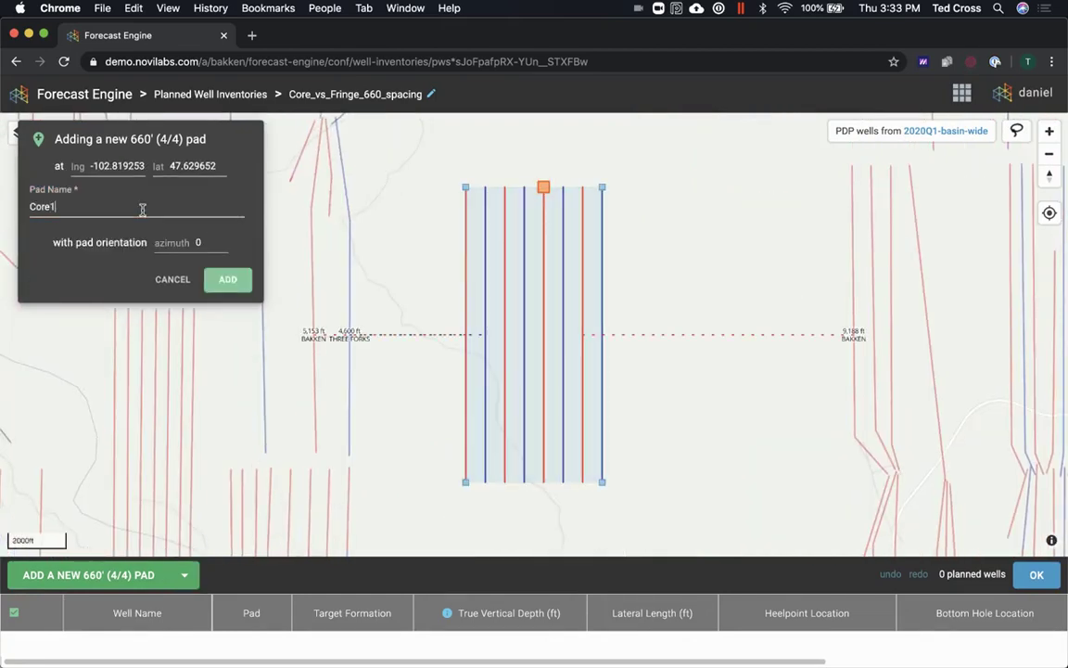
key("Return")
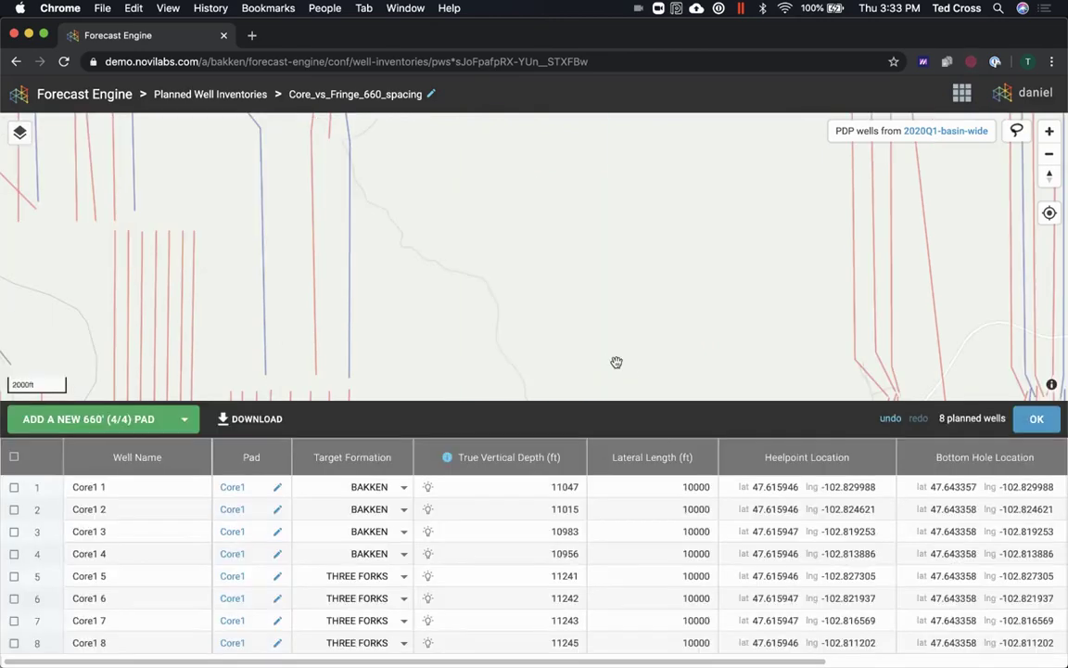
scroll(641, 351, "down", 2)
scroll(662, 335, "down", 2)
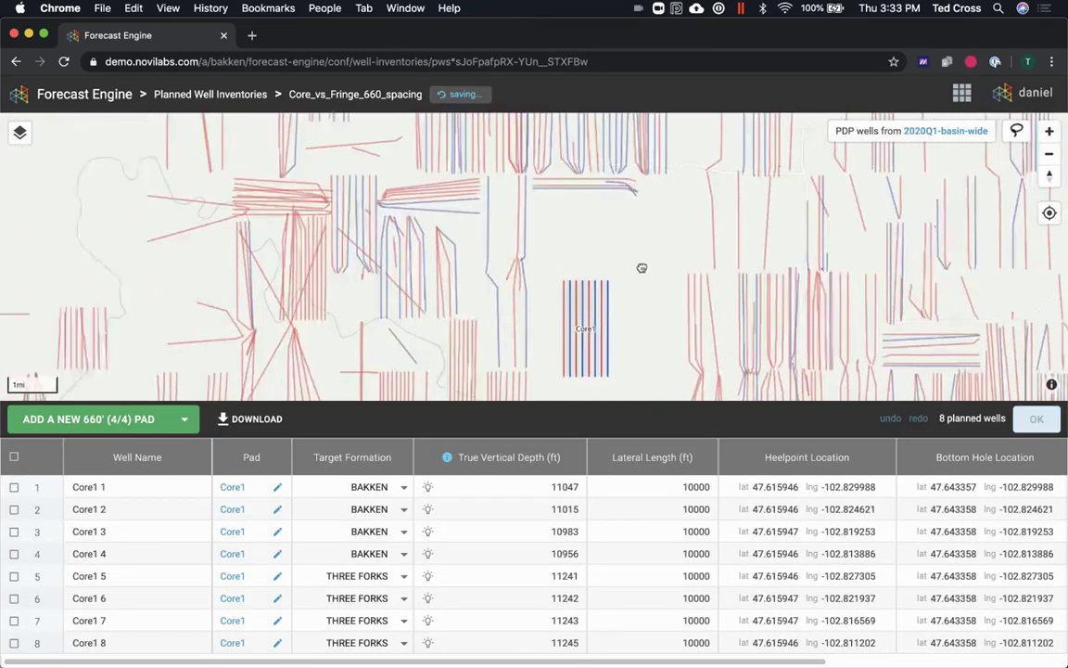
Add a second 660' (4/4) pad, Core2, just below and slightly east of Core1
left_click(88, 419)
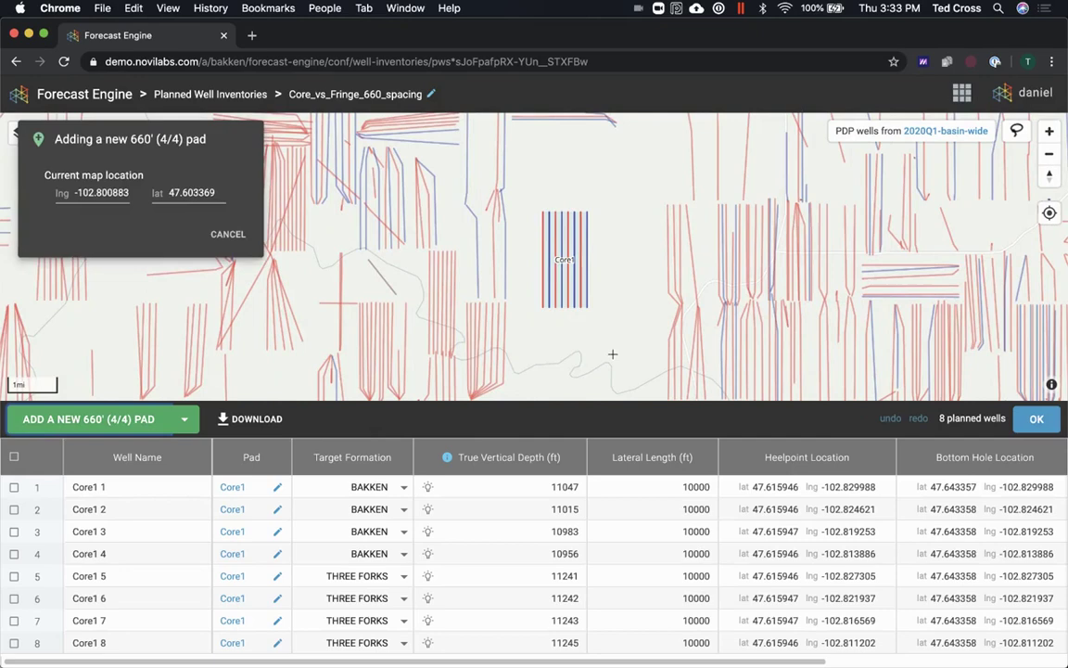
left_click(609, 351)
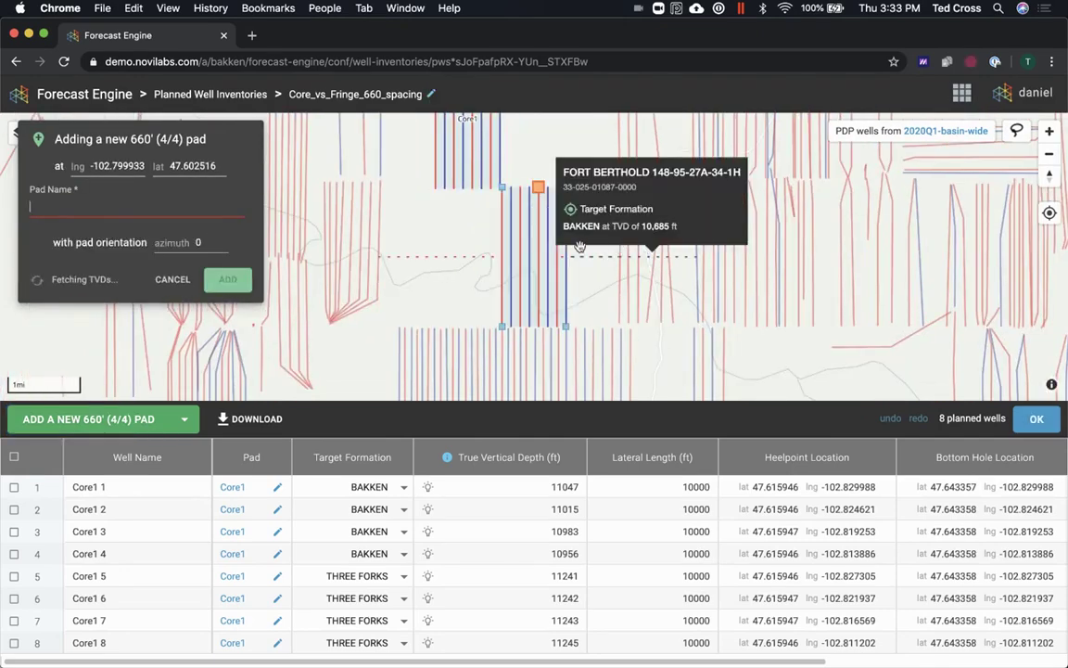
left_click_drag(536, 257, 543, 257)
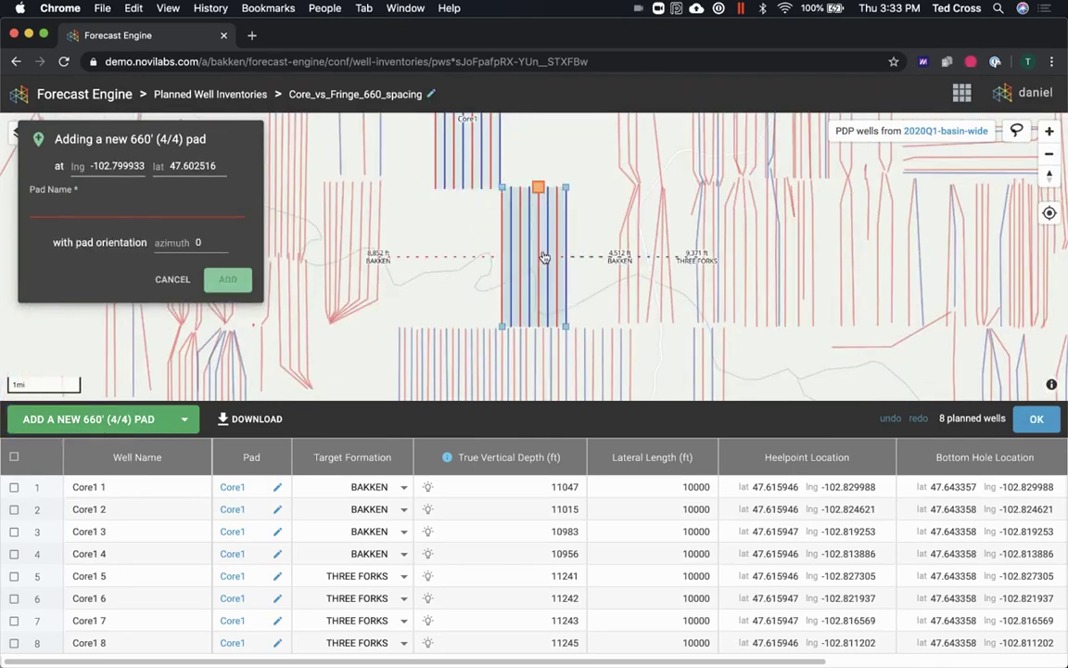
left_click(152, 209)
type("Core2")
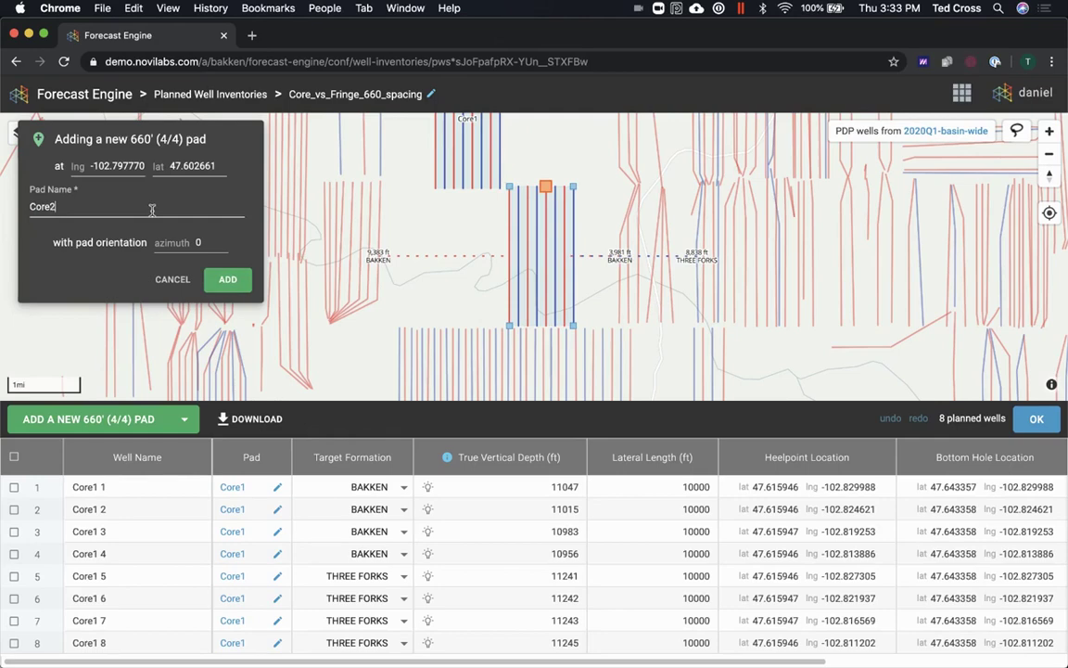
left_click(228, 279)
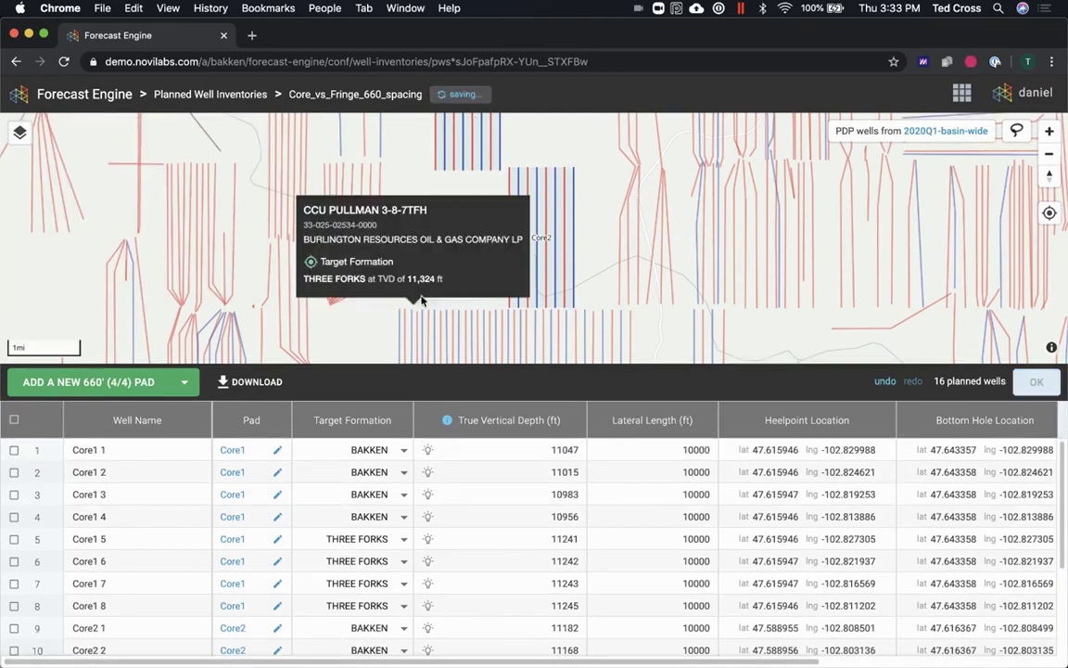
scroll(414, 313, "down", 2)
scroll(415, 313, "down", 5)
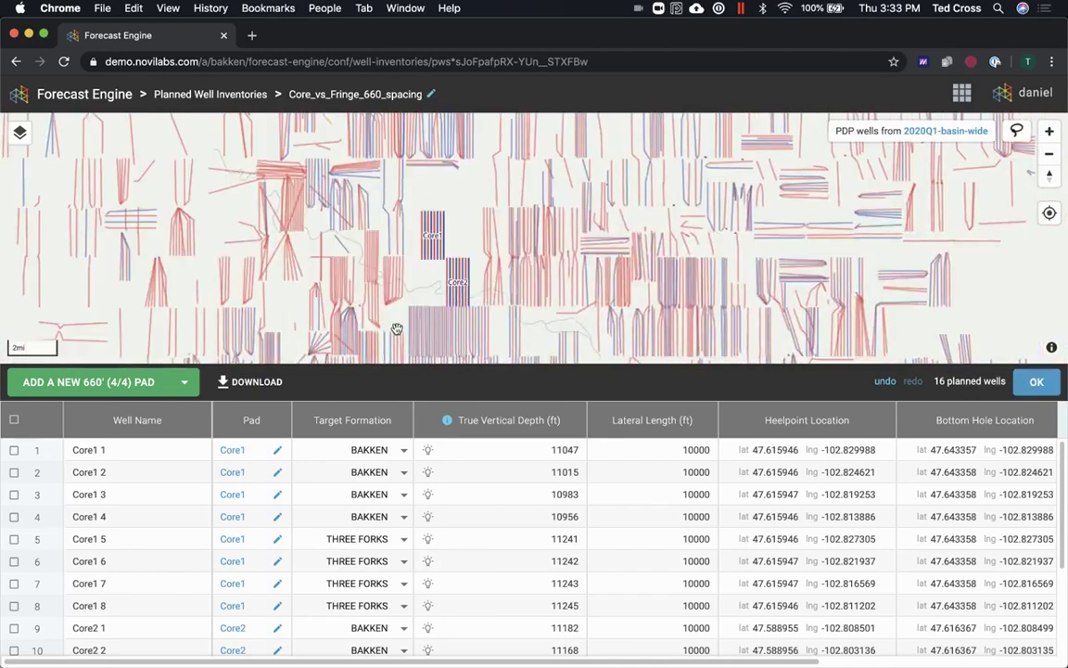
left_click_drag(327, 303, 269, 255)
scroll(269, 255, "down", 2)
left_click_drag(178, 165, 306, 271)
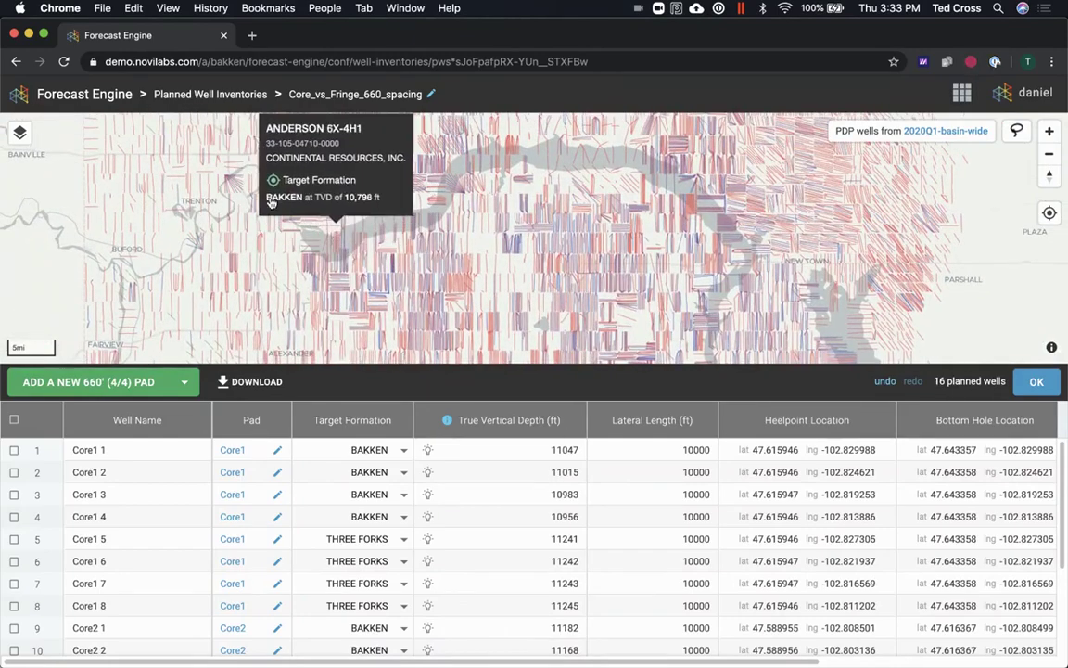
Place a third 660' (4/4) pad north-east of Marley and name it Fringe1
scroll(238, 192, "up", 5)
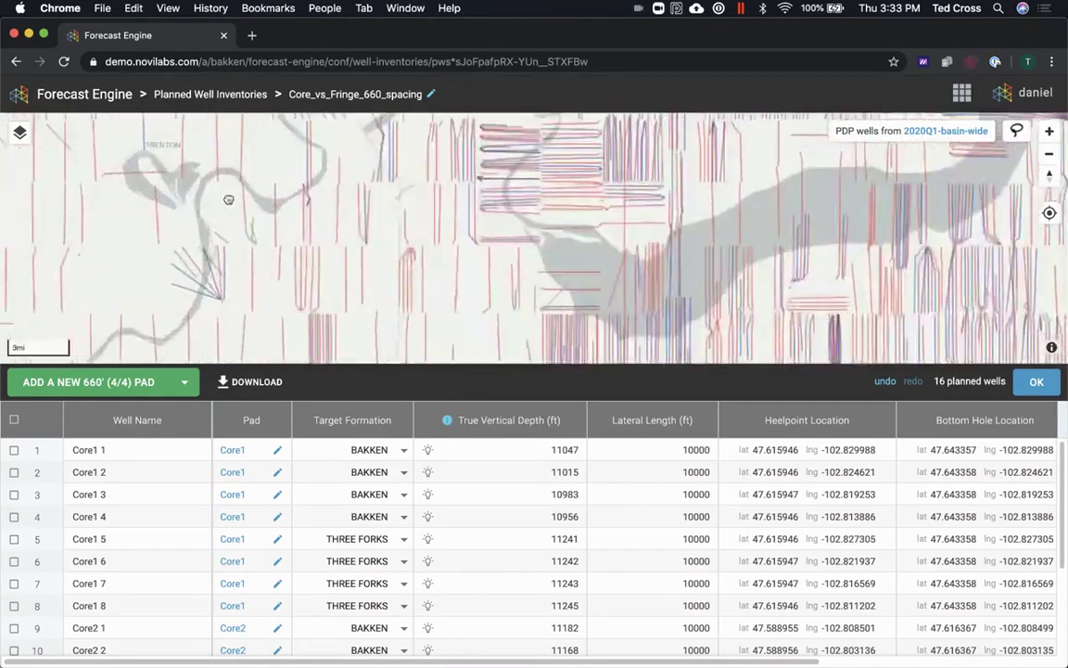
scroll(214, 238, "up", 3)
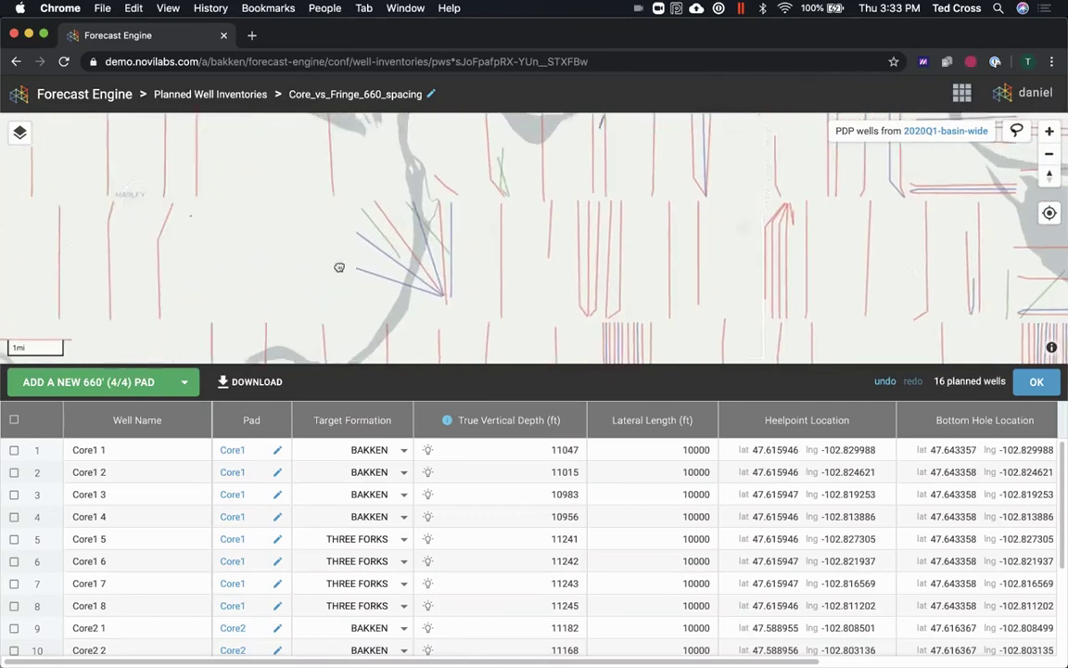
left_click_drag(401, 381, 404, 533)
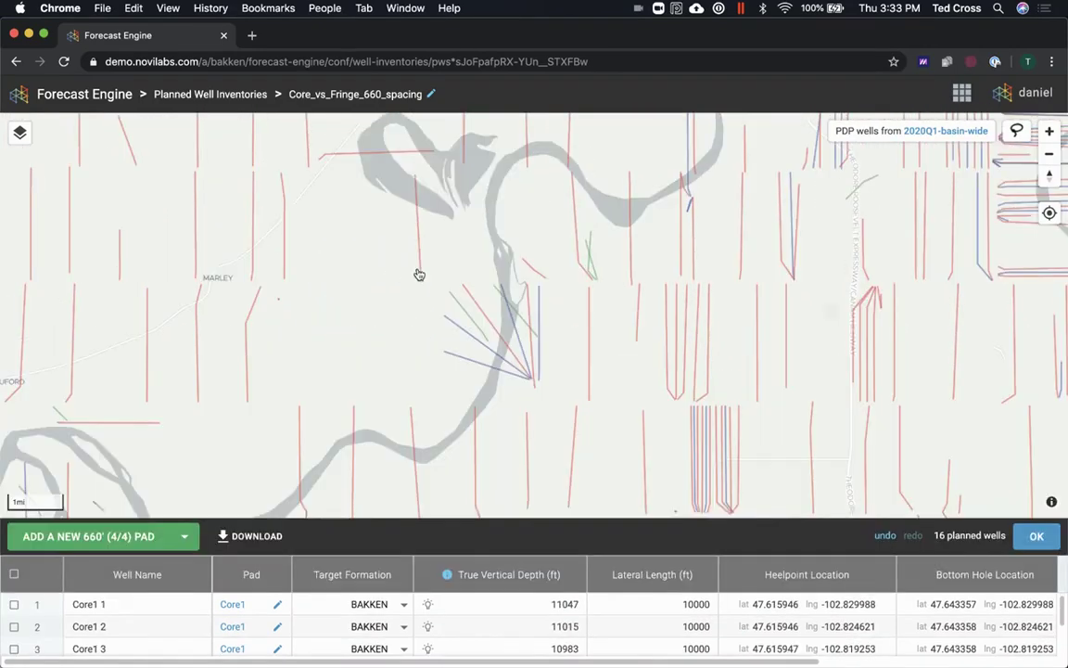
left_click(121, 538)
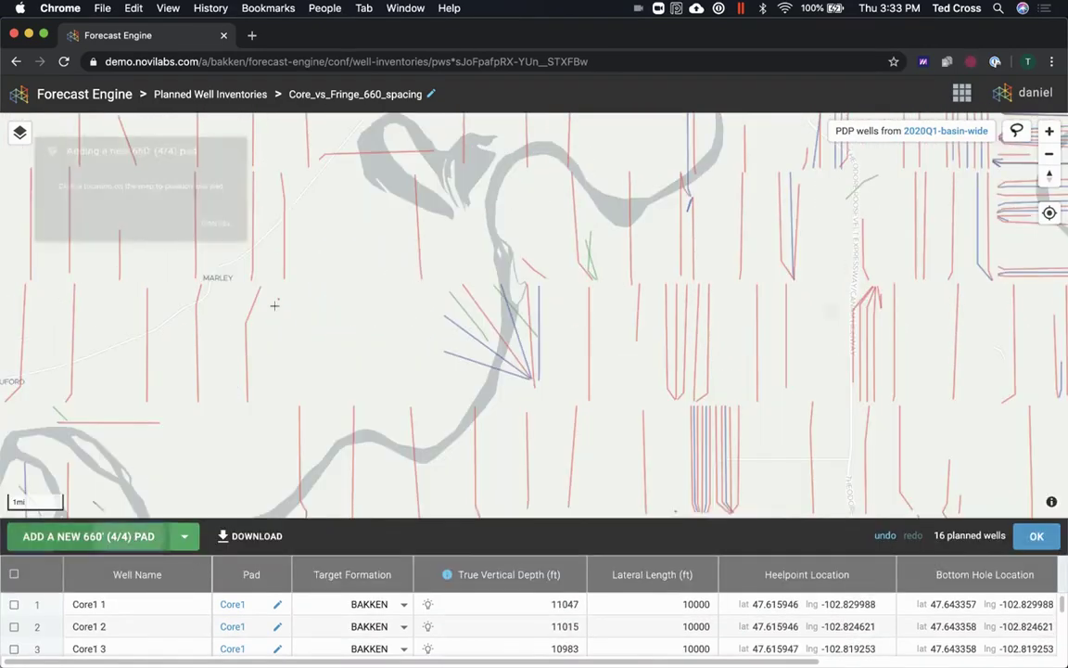
left_click(323, 242)
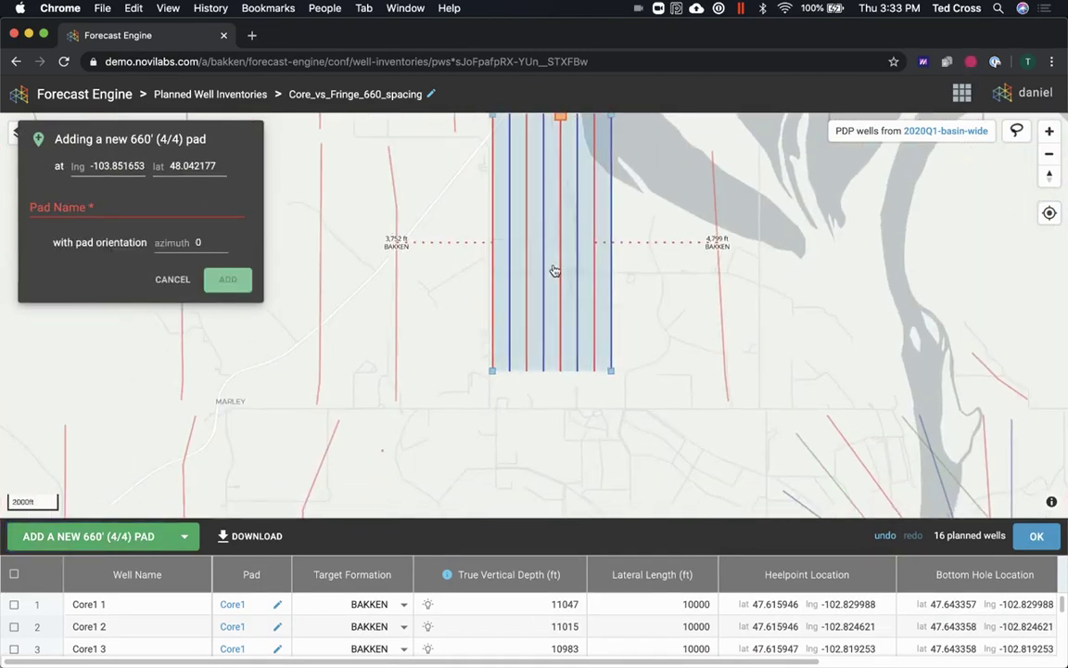
left_click_drag(555, 271, 554, 287)
left_click(163, 210)
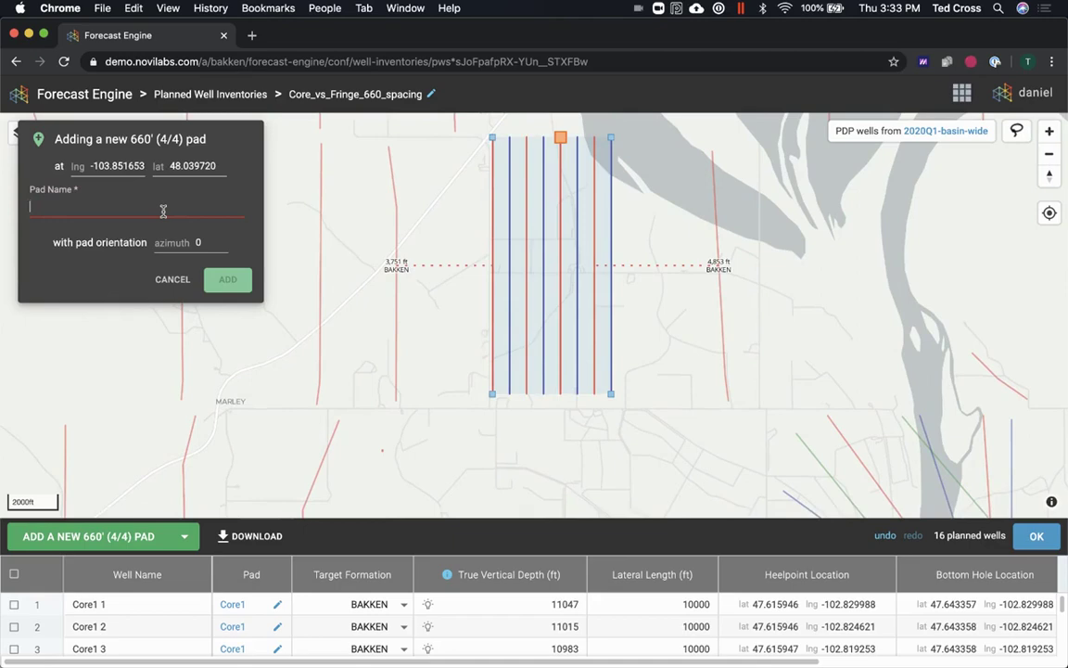
type("Fringe1")
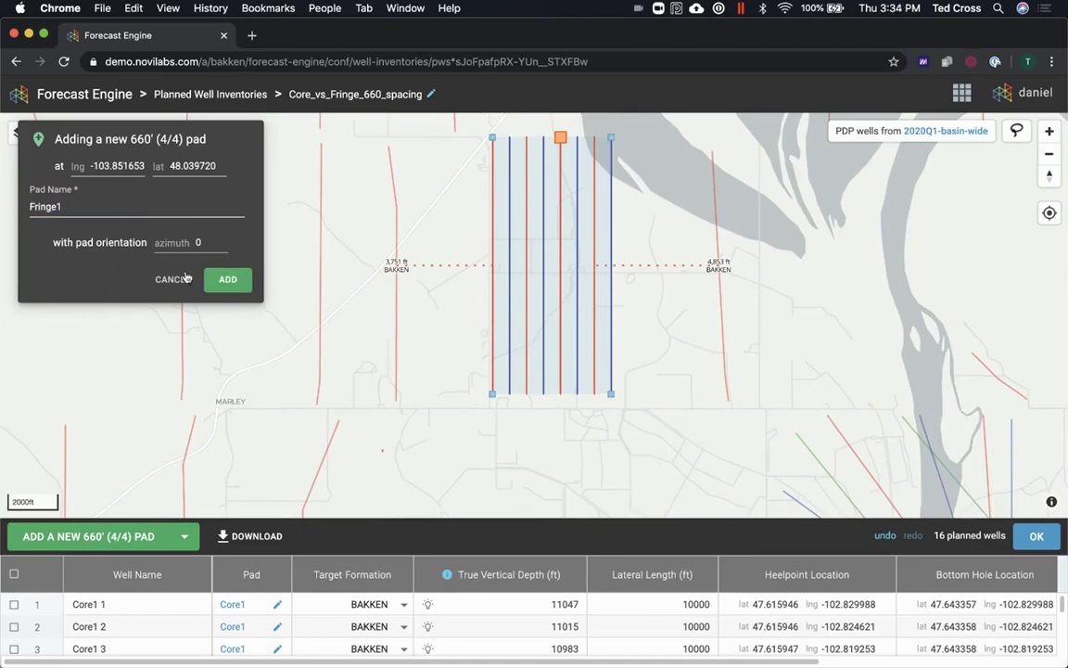
left_click(232, 279)
scroll(387, 243, "down", 5)
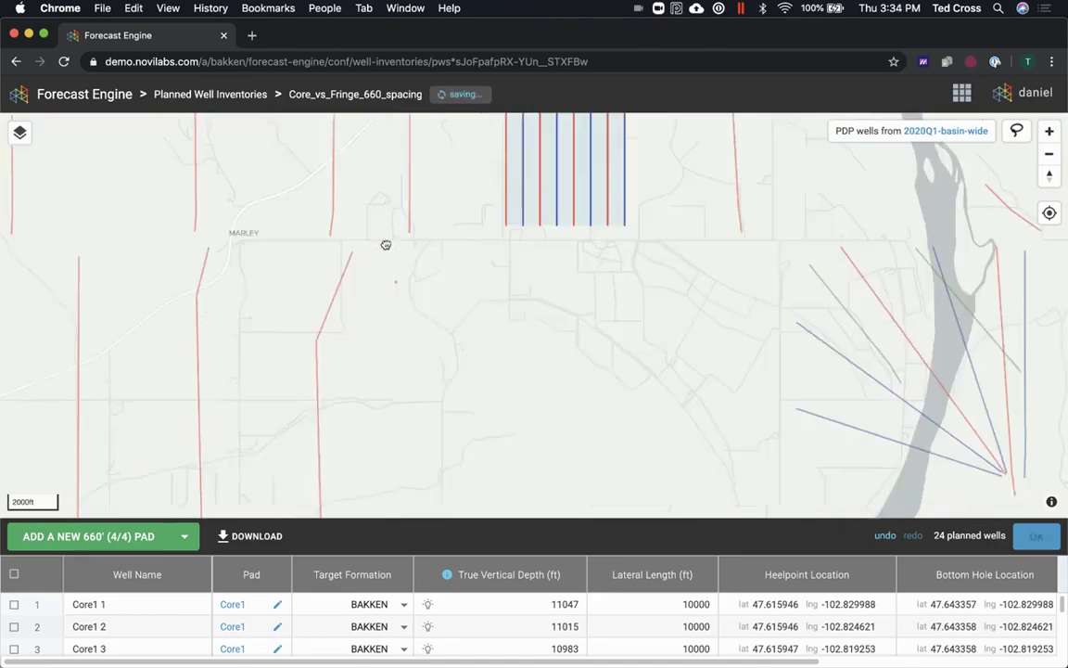
scroll(386, 238, "down", 3)
Add a fourth 660' (4/4) pad named Fringe2, then save the 32-well inventory
left_click(185, 538)
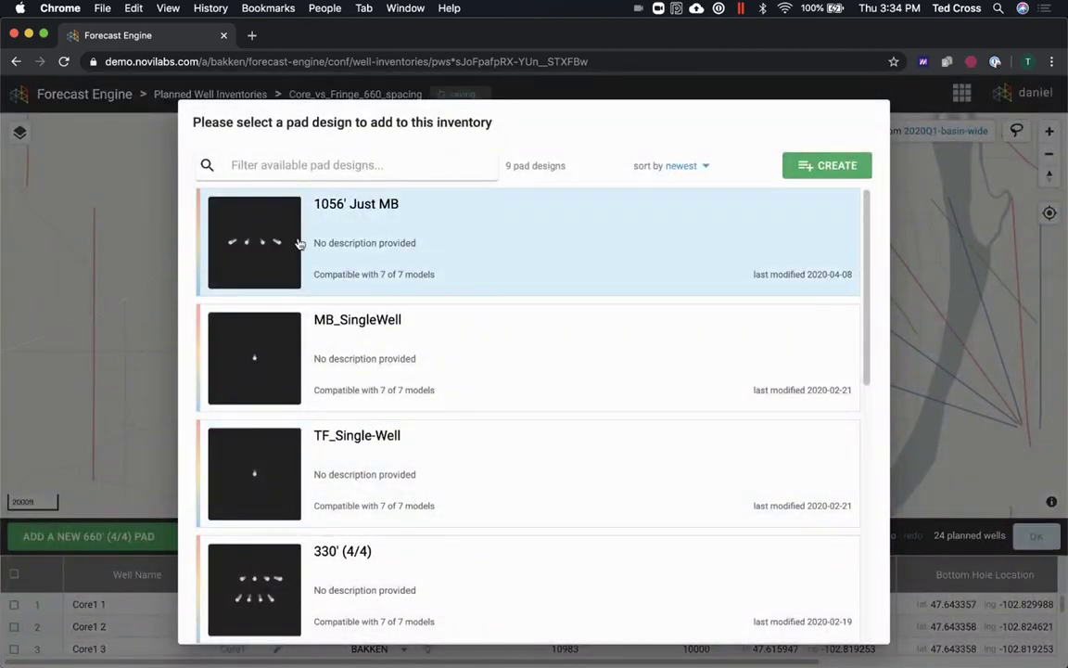
left_click(319, 163)
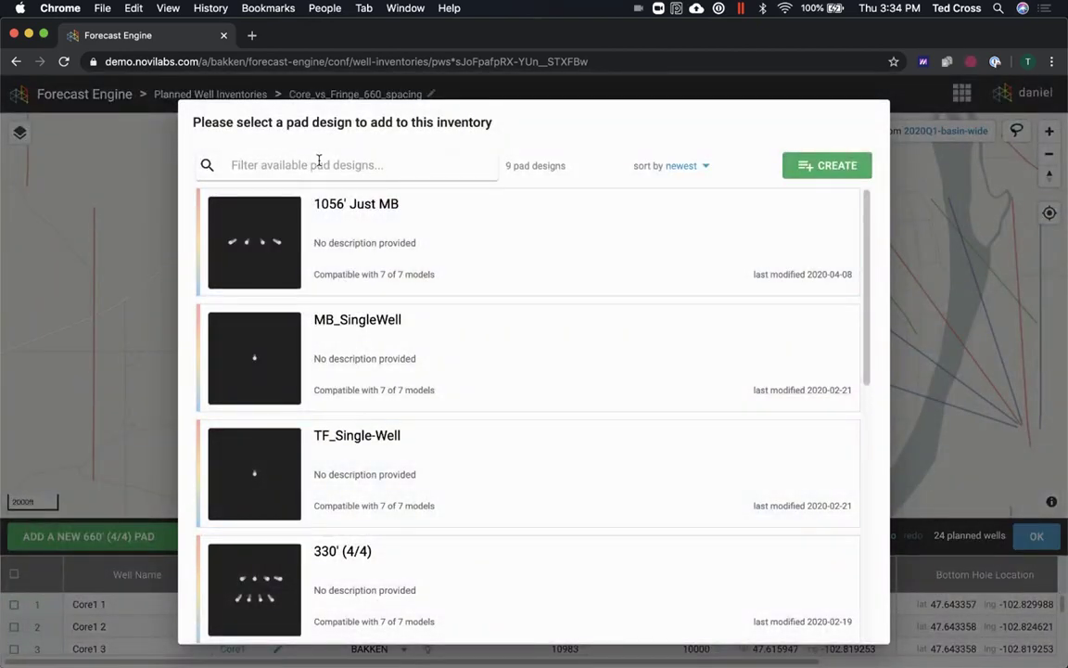
type("660")
left_click(351, 227)
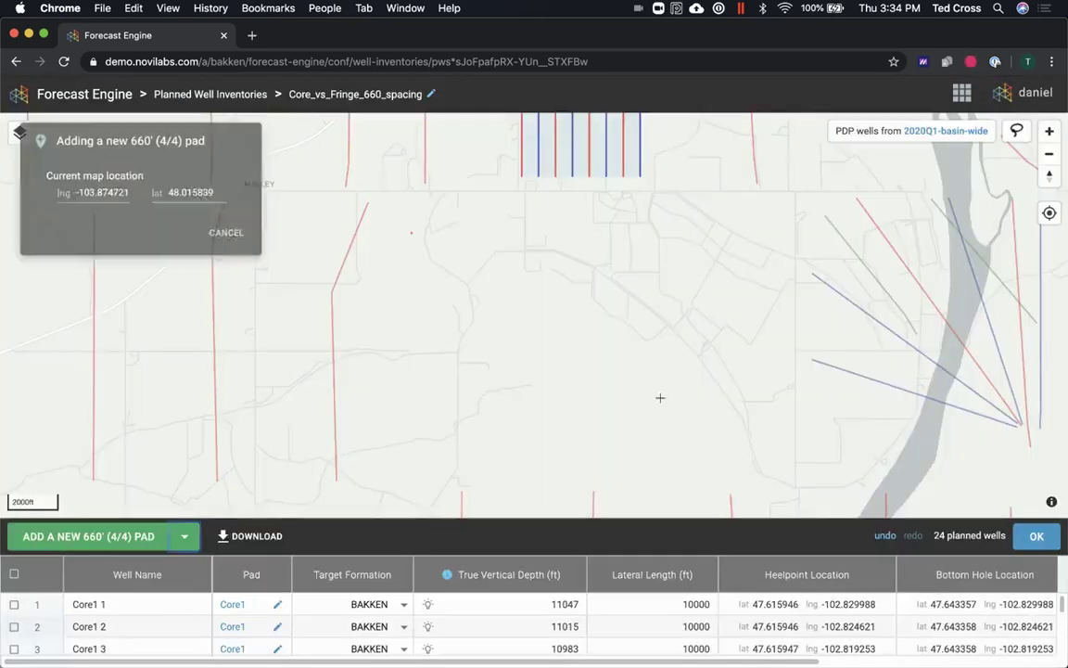
left_click(584, 315)
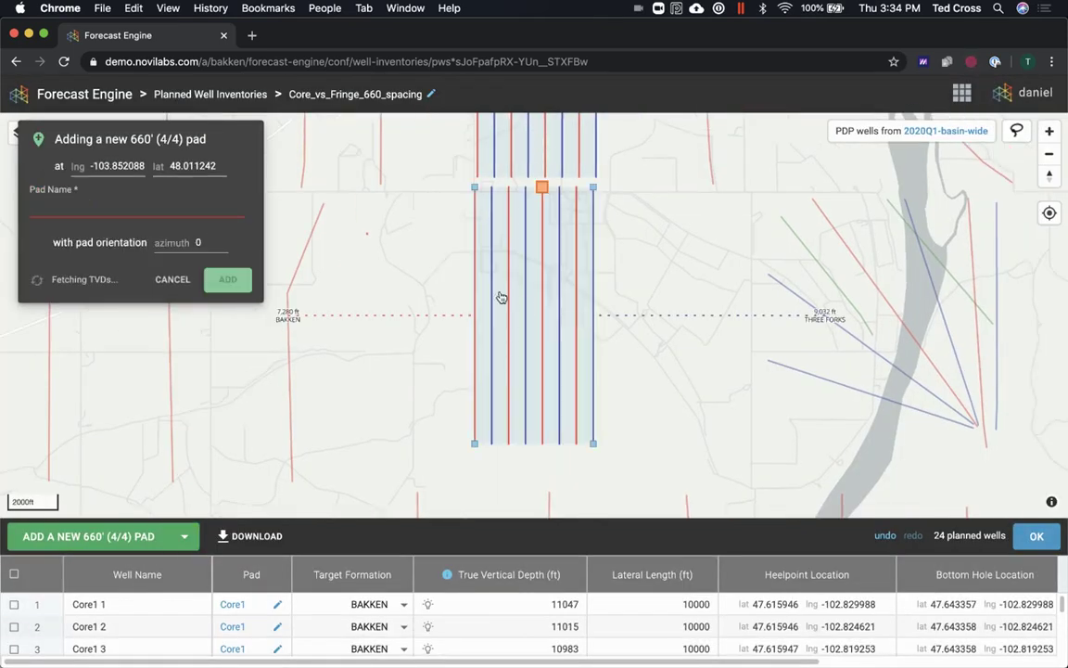
left_click_drag(525, 317, 527, 331)
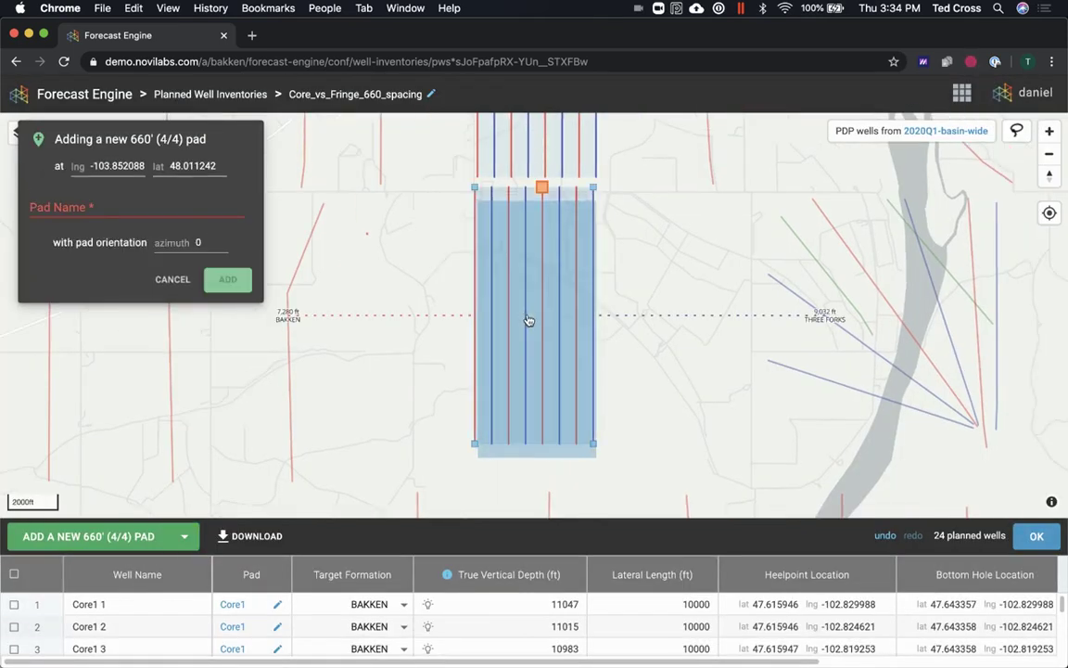
left_click(186, 207)
type("Fr")
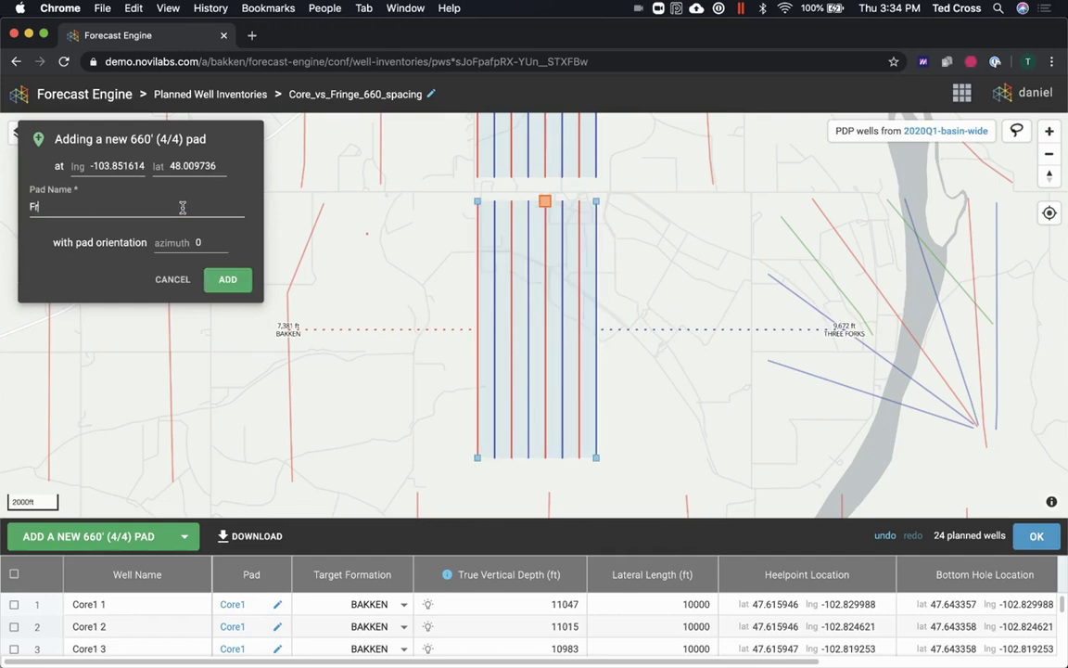
type("inge2")
left_click(225, 278)
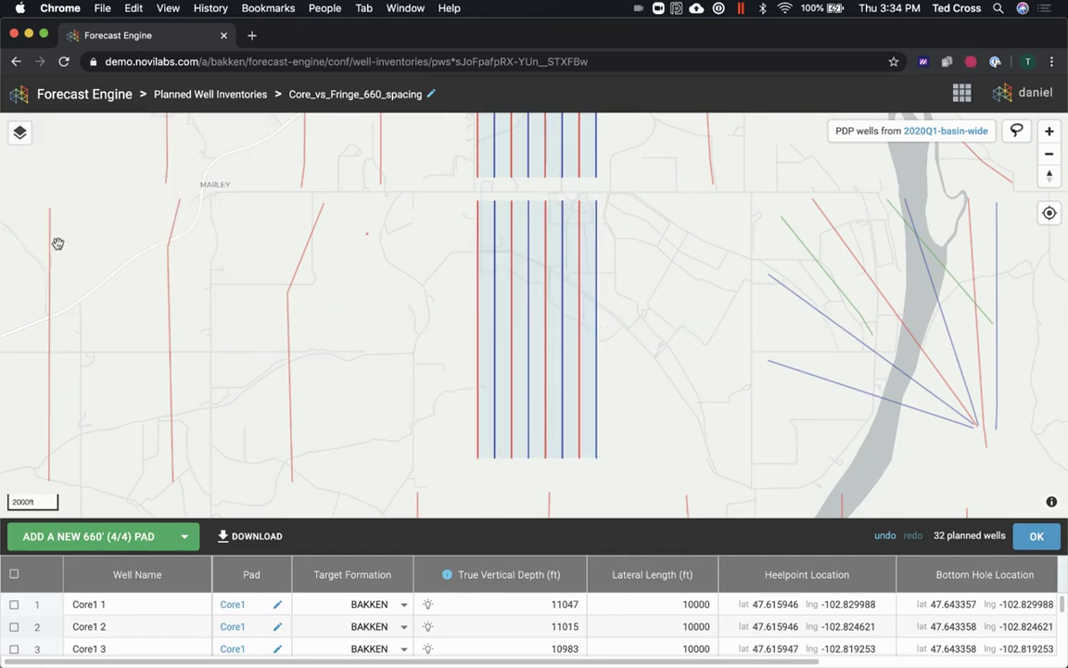
left_click(1051, 541)
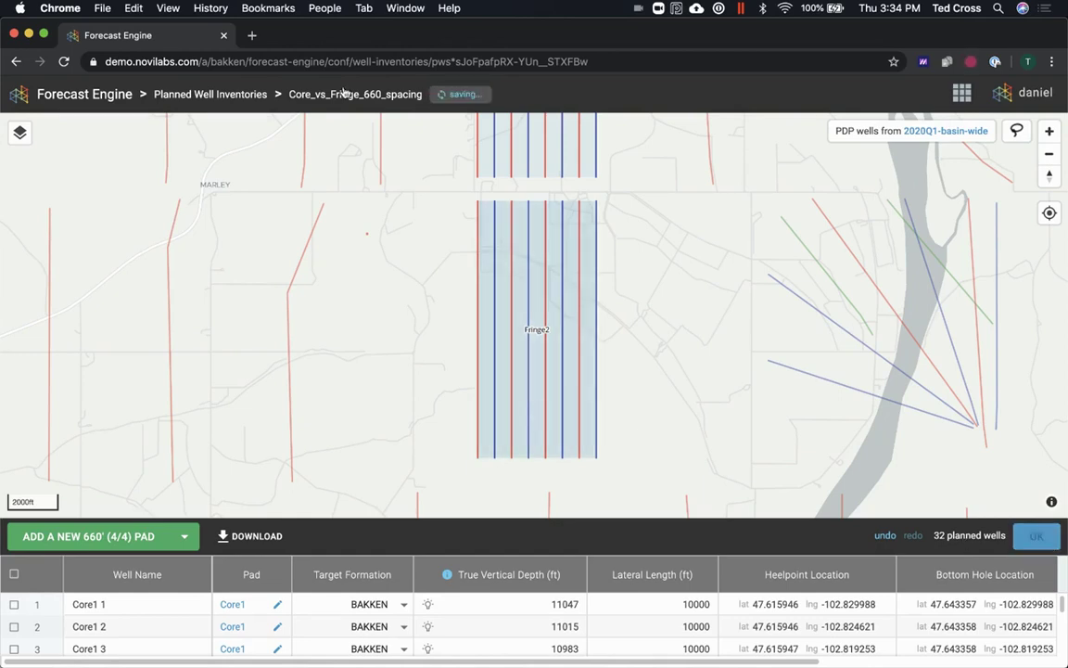
left_click(1038, 538)
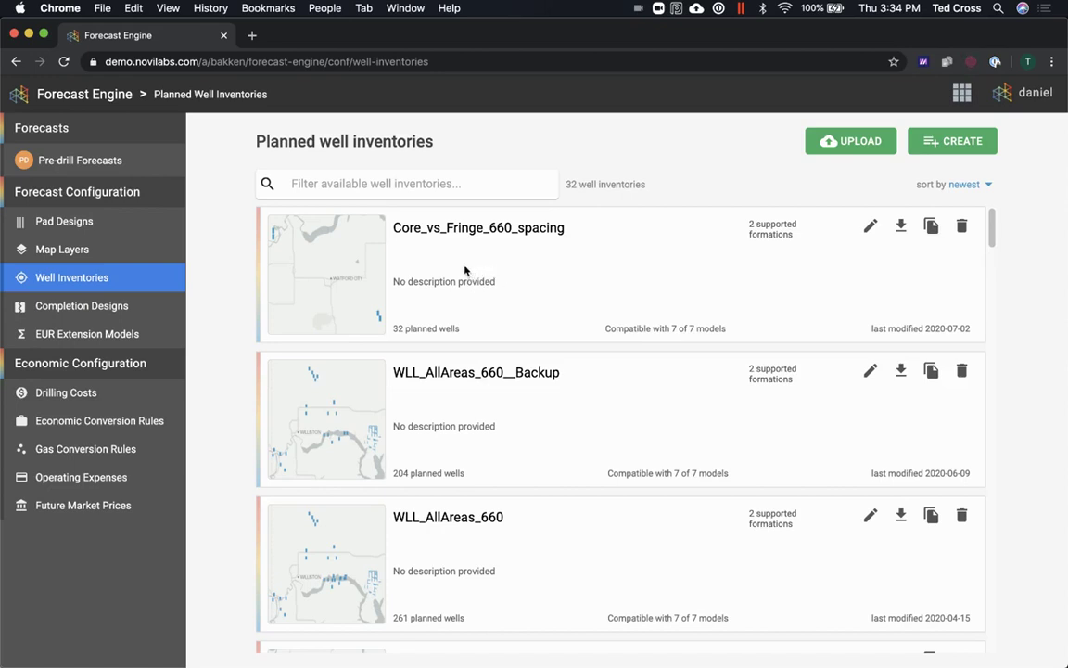
Copy Core_vs_Fringe_660_spacing as Core_vs_Fringe_5280_spacing, dropping the ' copy 1' suffix
left_click(930, 227)
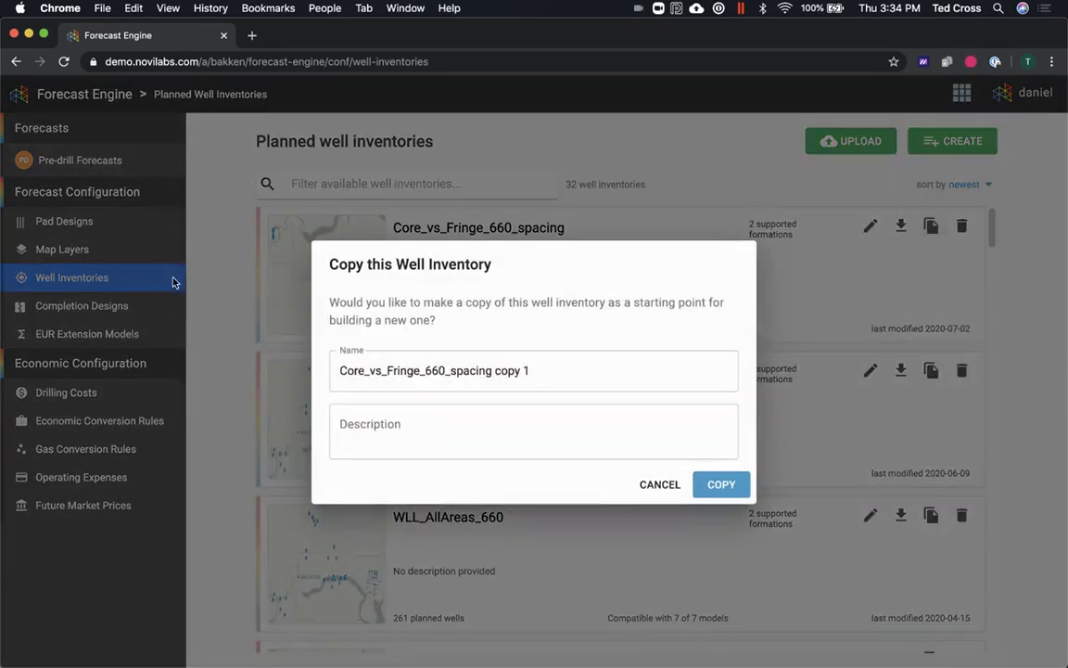
left_click(443, 370, "shift")
type("5280")
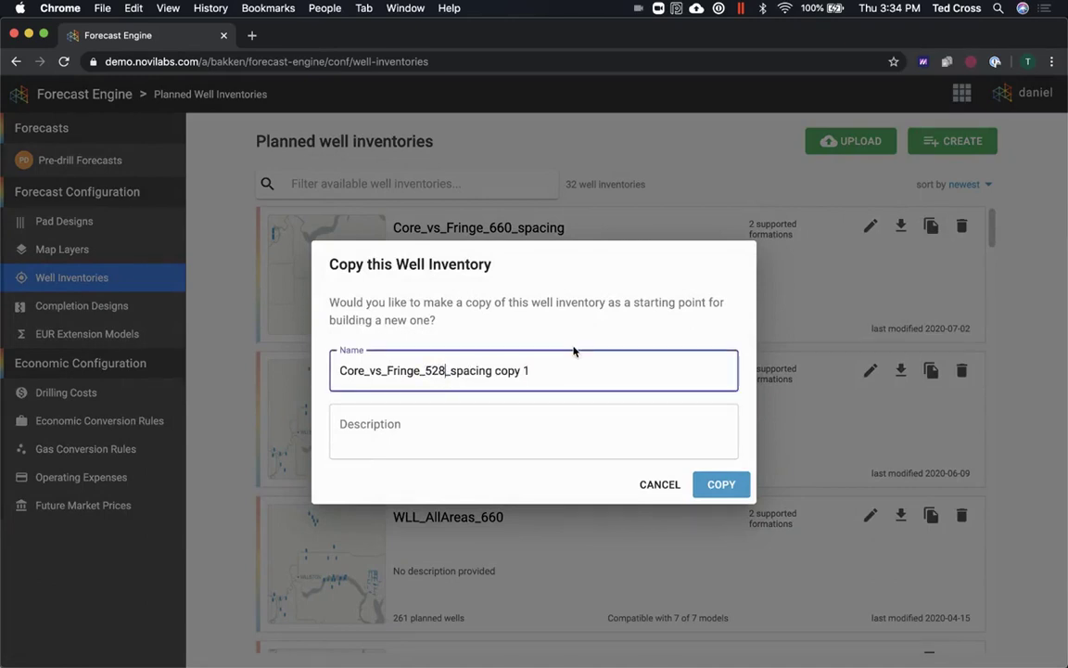
left_click_drag(499, 371, 703, 360)
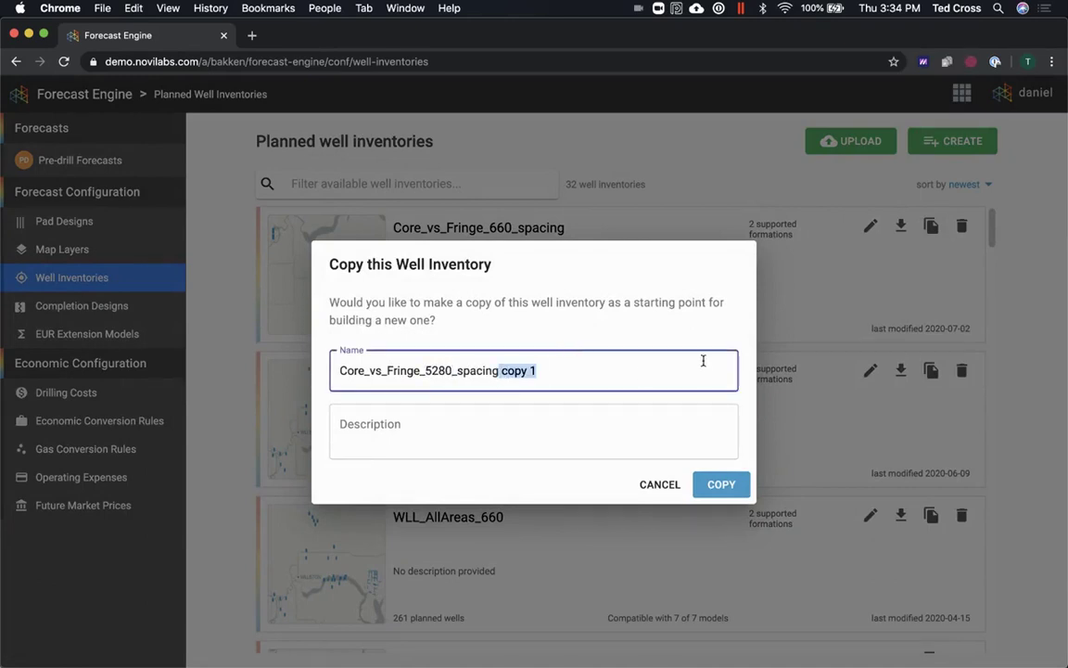
key("BackSpace")
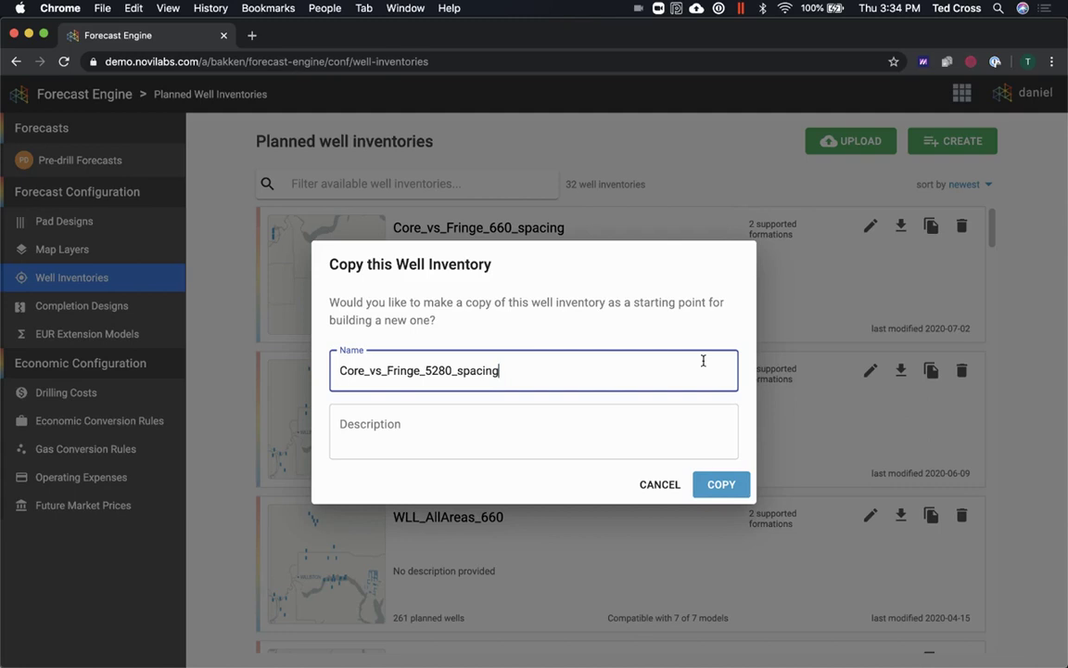
left_click(722, 484)
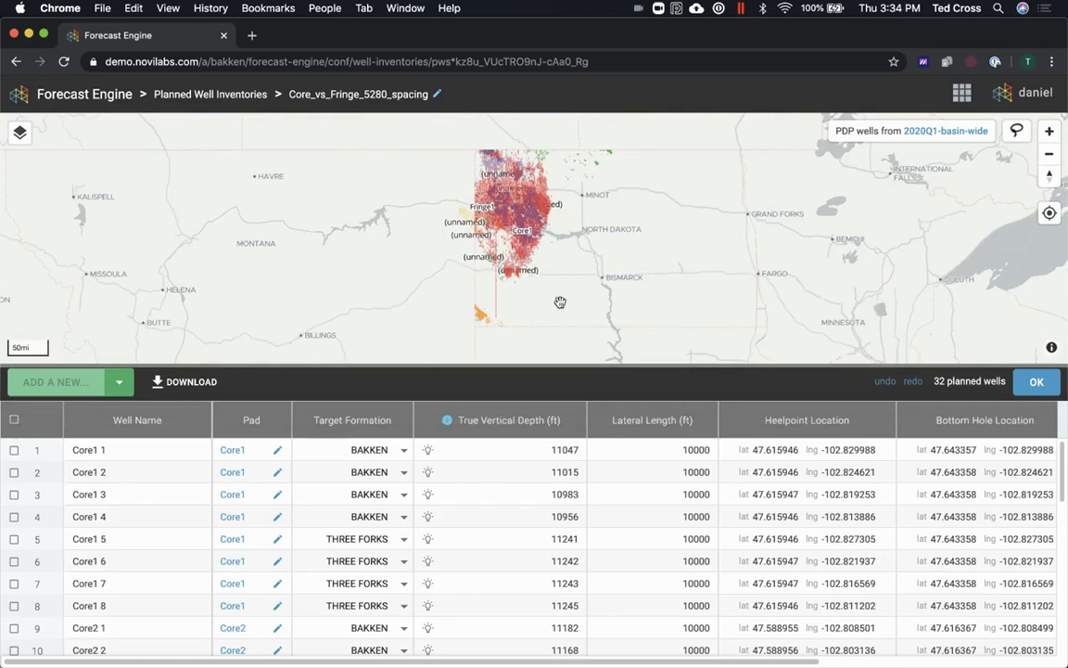
Zoom the map to Core1 and lasso-select both the Core1 and Core2 pads
left_click_drag(592, 365, 592, 420)
scroll(519, 271, "up", 3)
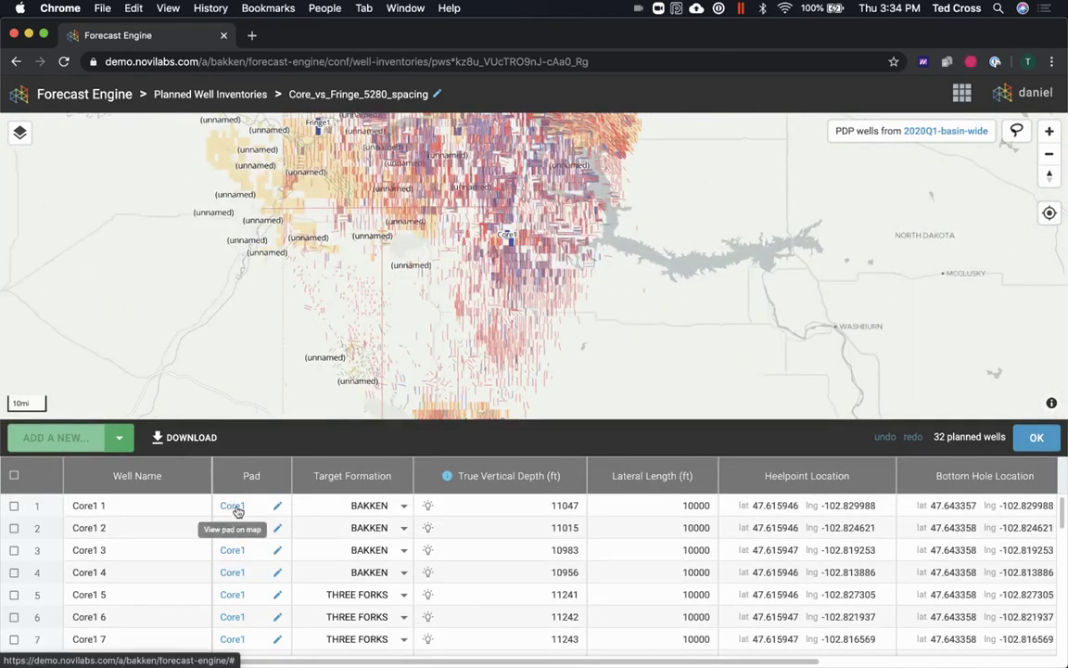
left_click(234, 507)
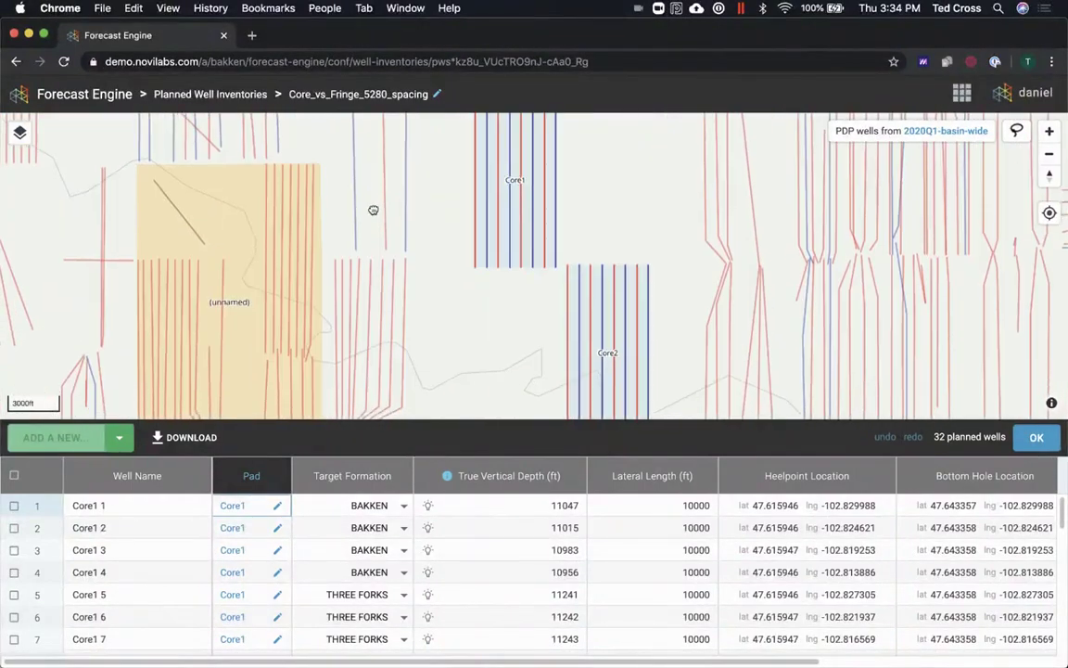
scroll(373, 243, "down", 2)
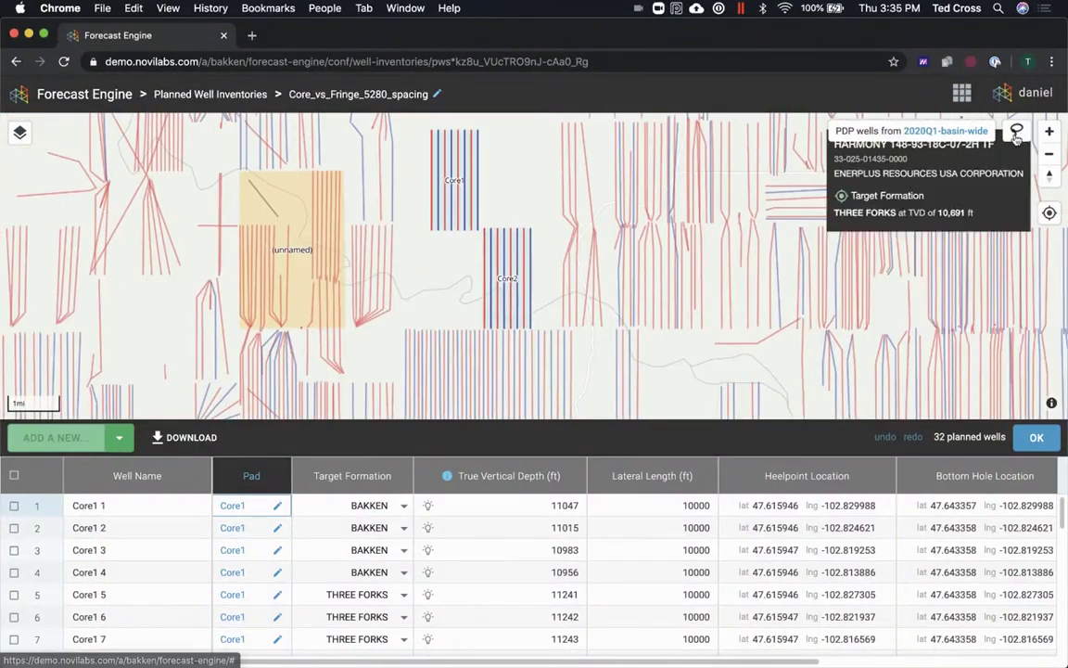
left_click(1016, 131)
left_click(554, 141)
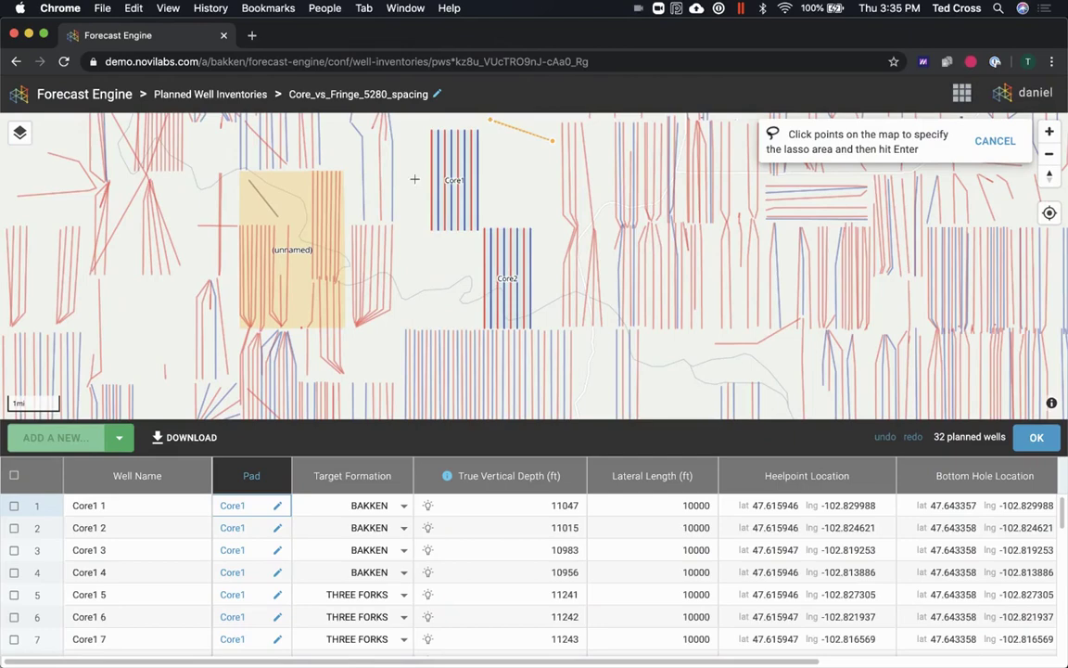
left_click(413, 120)
left_click(508, 364)
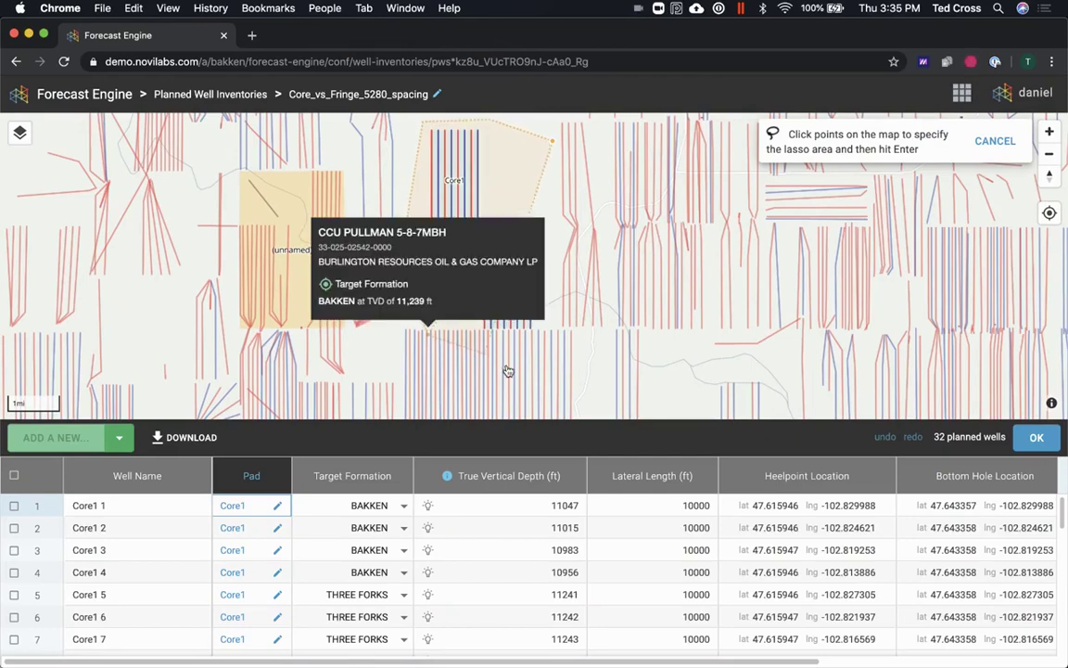
left_click(572, 353)
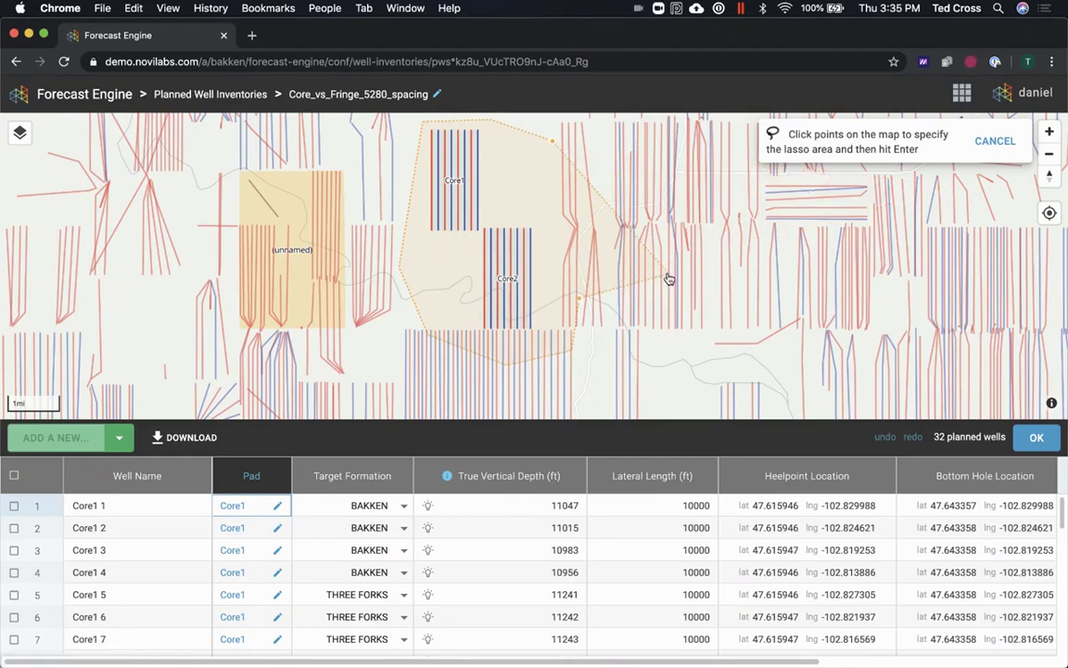
key("Return")
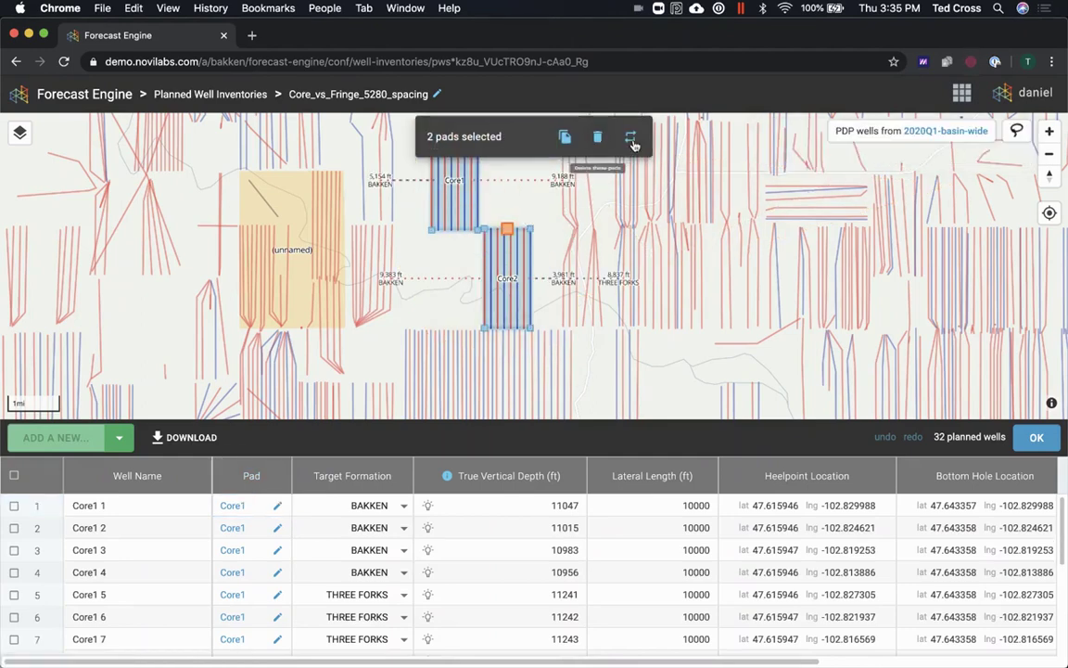
Replace both Core pads with the MB_SingleWell design
left_click(630, 138)
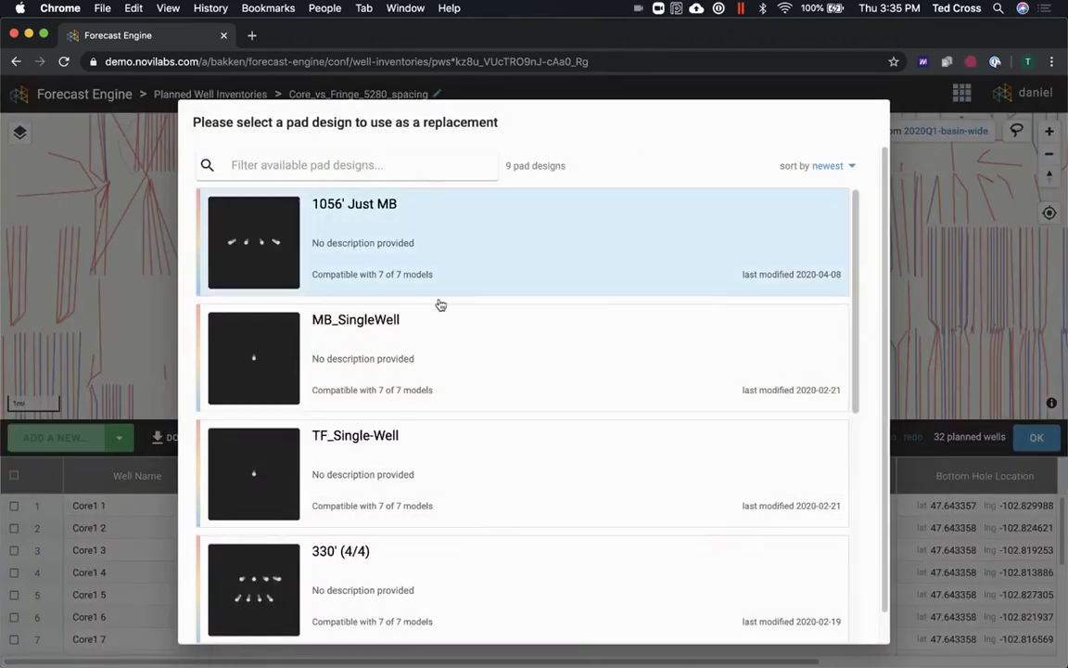
scroll(415, 436, "down", 2)
scroll(415, 436, "up", 2)
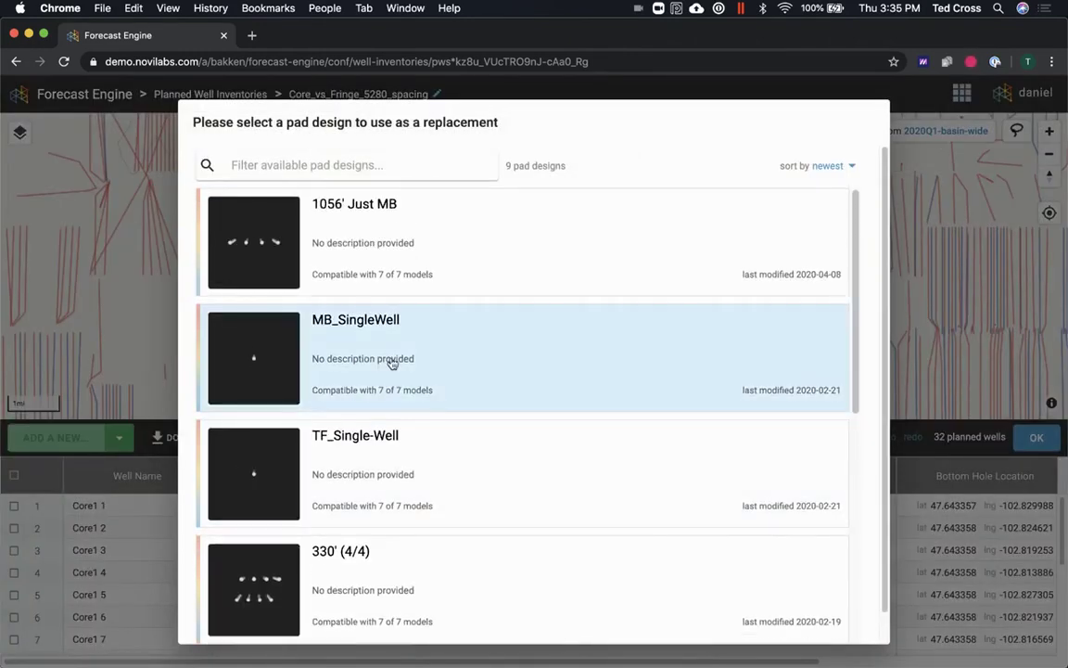
left_click(325, 362)
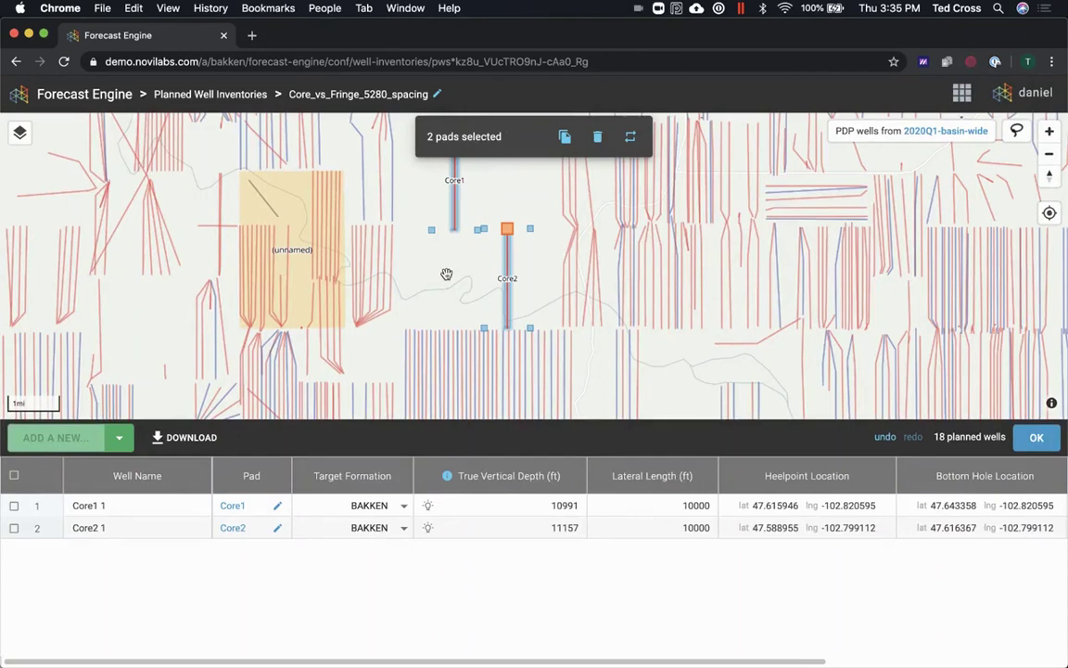
Switch Core2 alone to the TF_Single-Well design and save the 18-well inventory
left_click(508, 275)
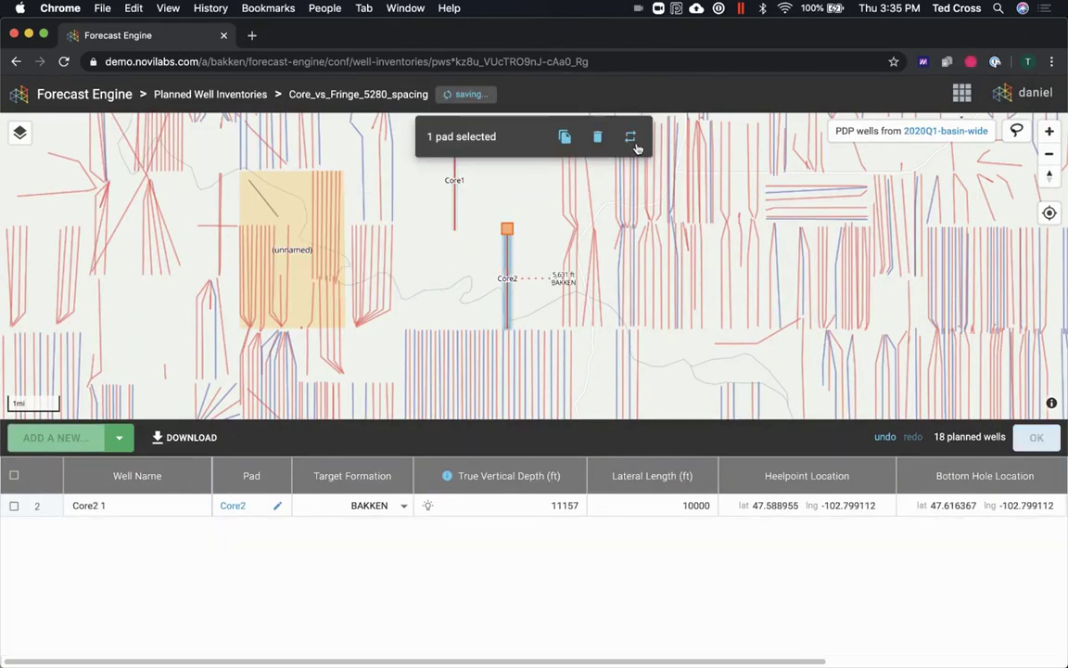
left_click(628, 140)
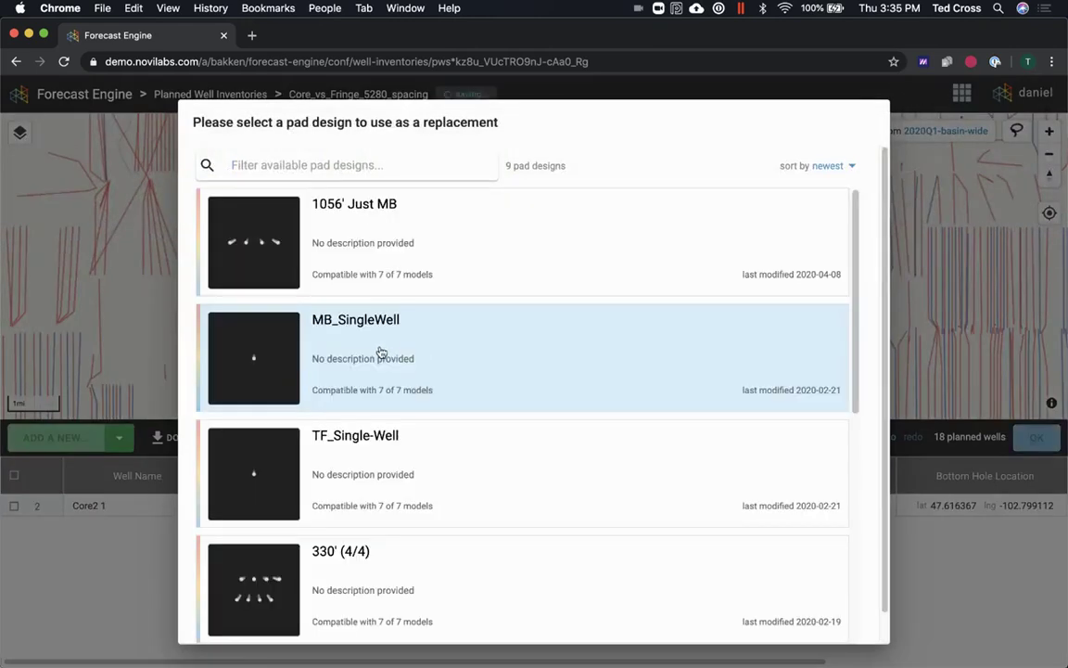
left_click(380, 458)
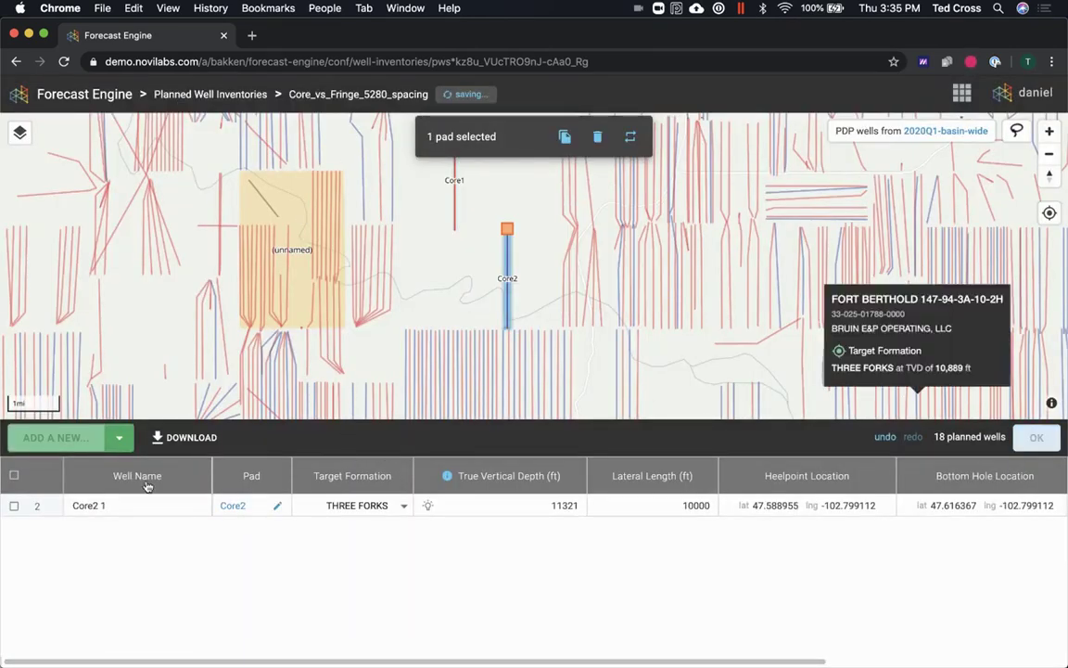
left_click(1021, 442)
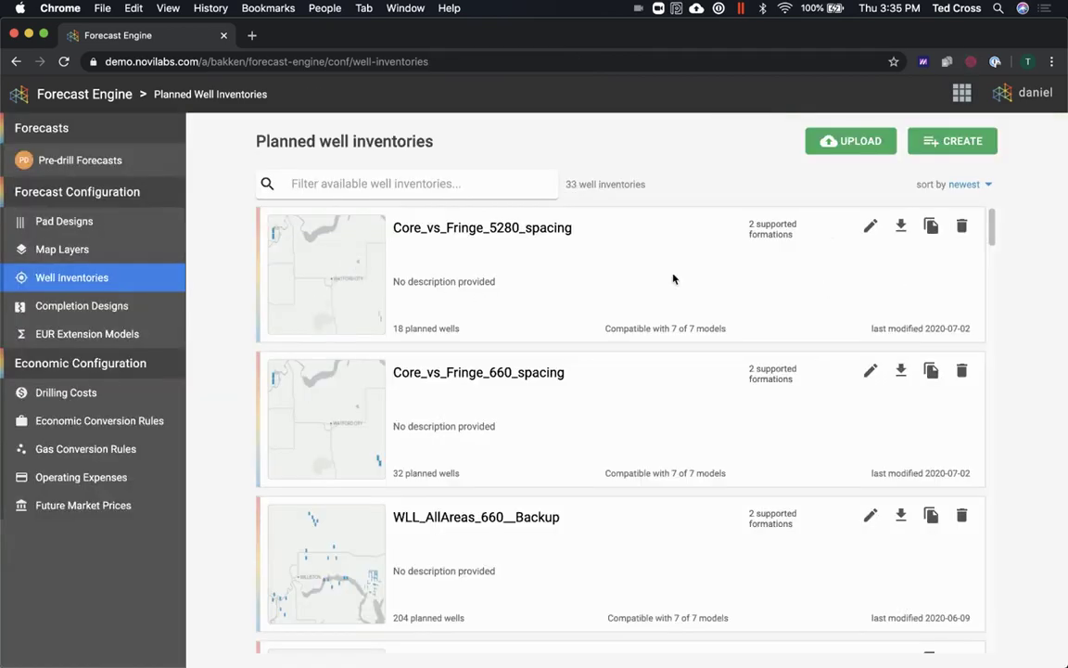
Reopen Core_vs_Fringe_5280_spacing and replace the Fringe1 pad with the MB_SingleWell design
left_click(870, 226)
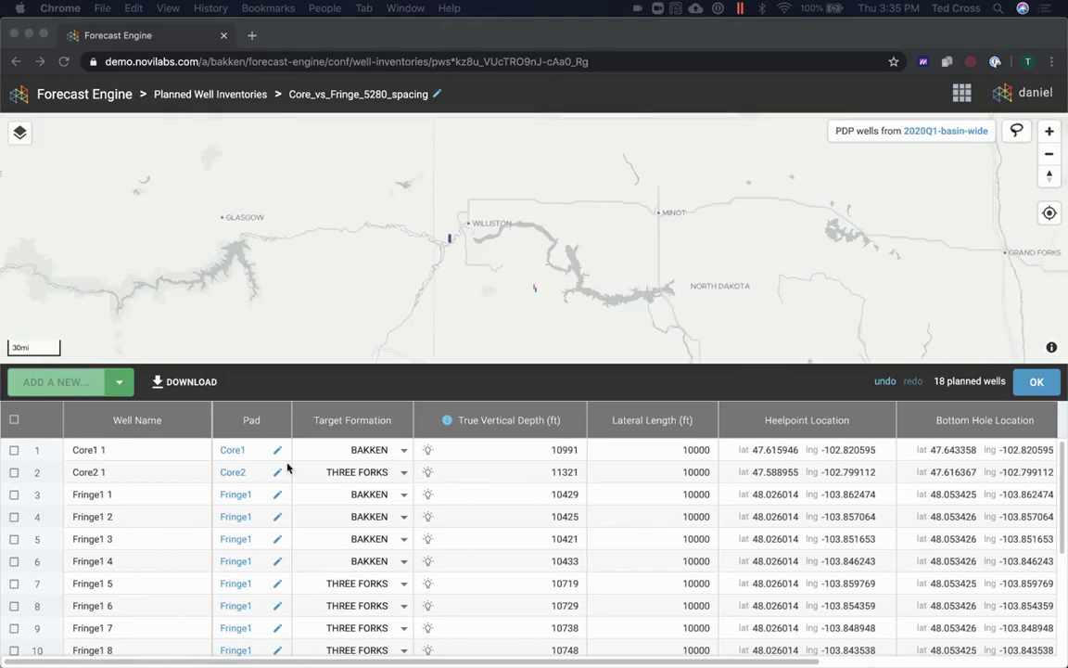
left_click(243, 498)
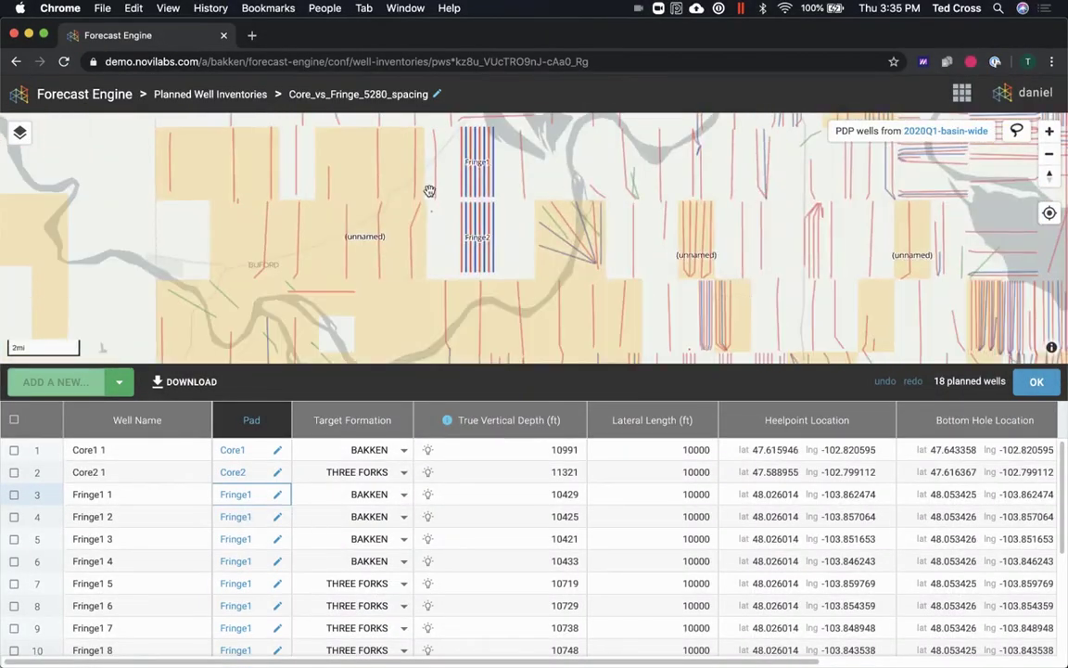
left_click(471, 168)
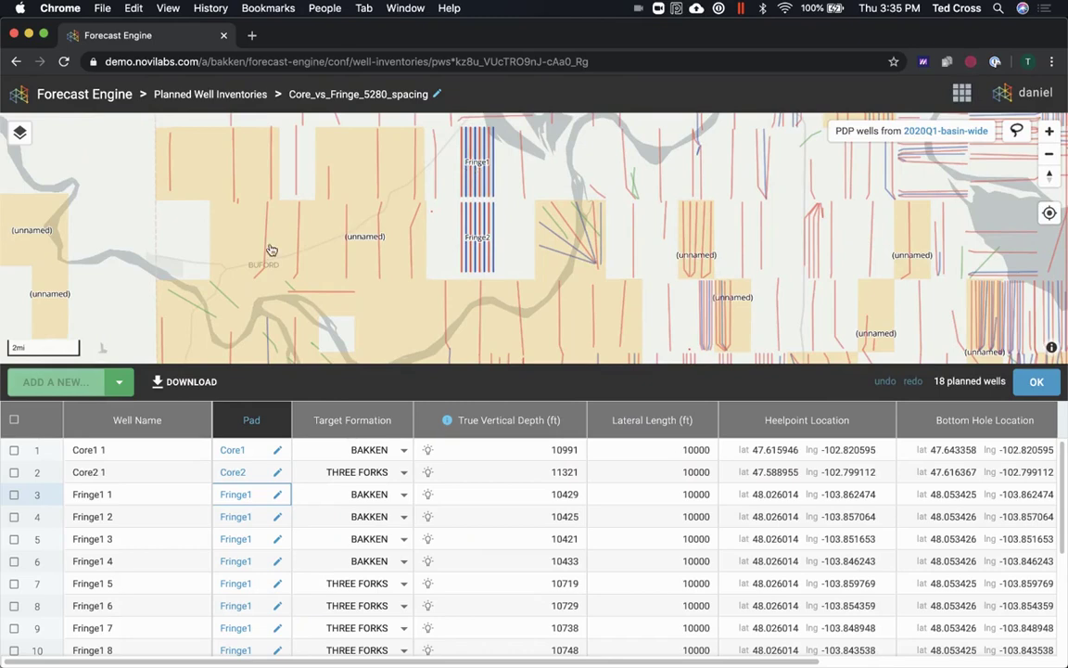
left_click(120, 385)
left_click(120, 385)
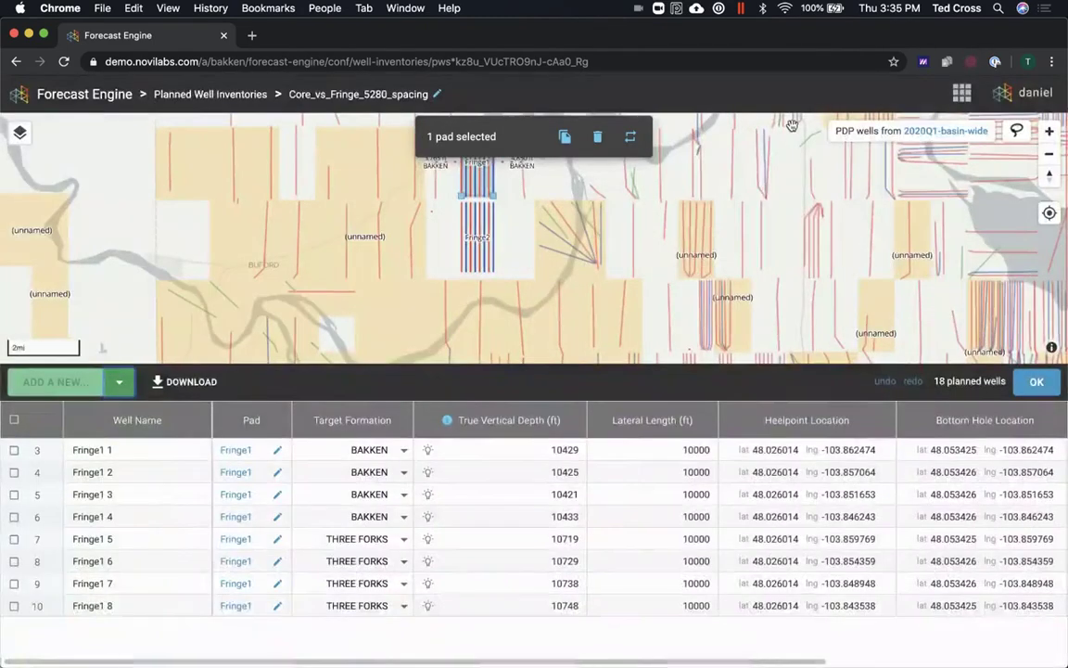
left_click(631, 139)
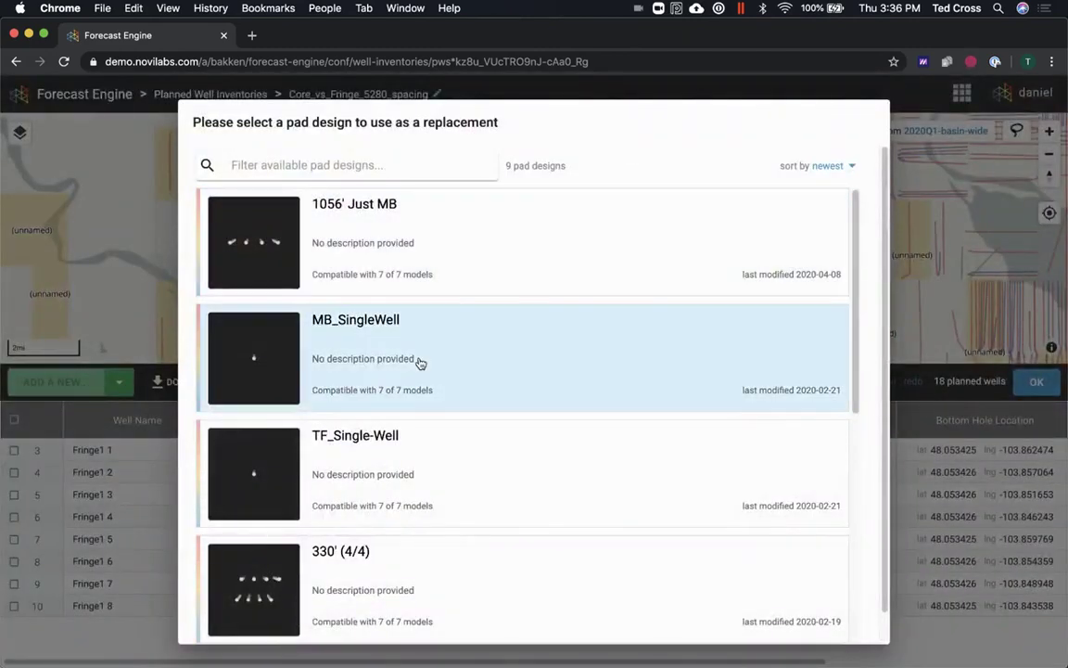
left_click(419, 362)
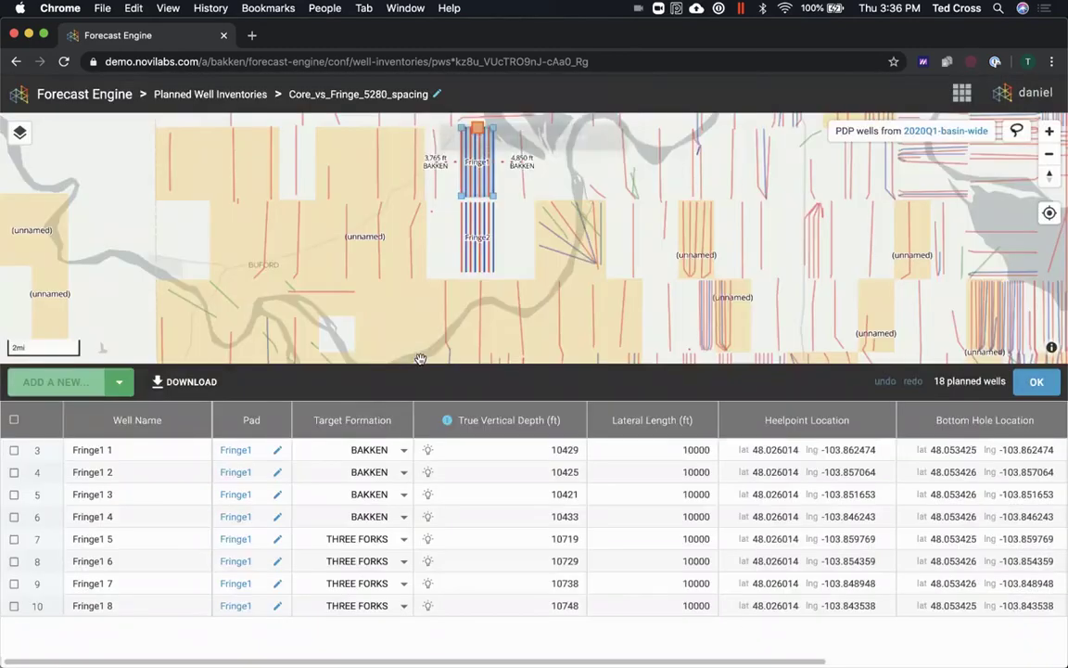
Replace Fringe2 with the TF_Single-Well design and save the 4-well inventory
left_click(478, 248)
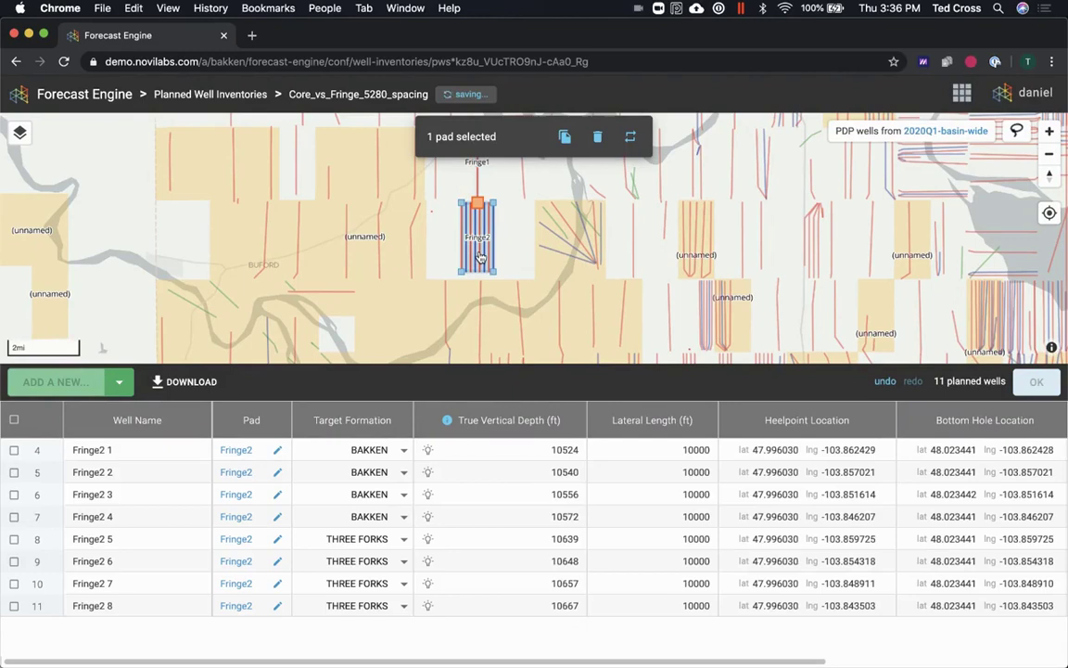
left_click(630, 145)
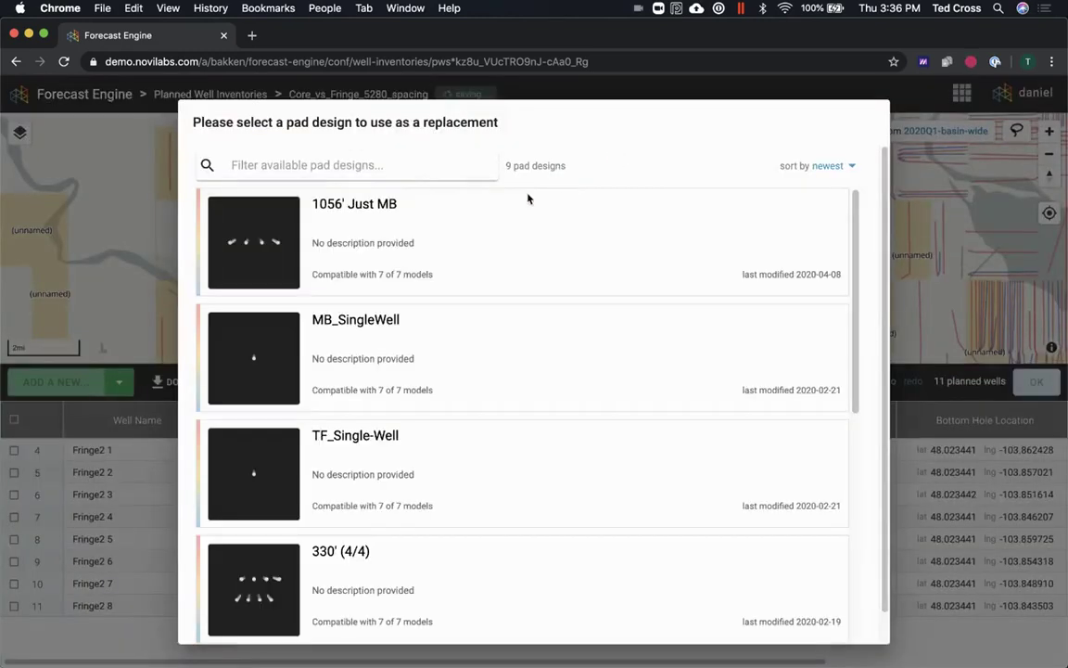
left_click(544, 466)
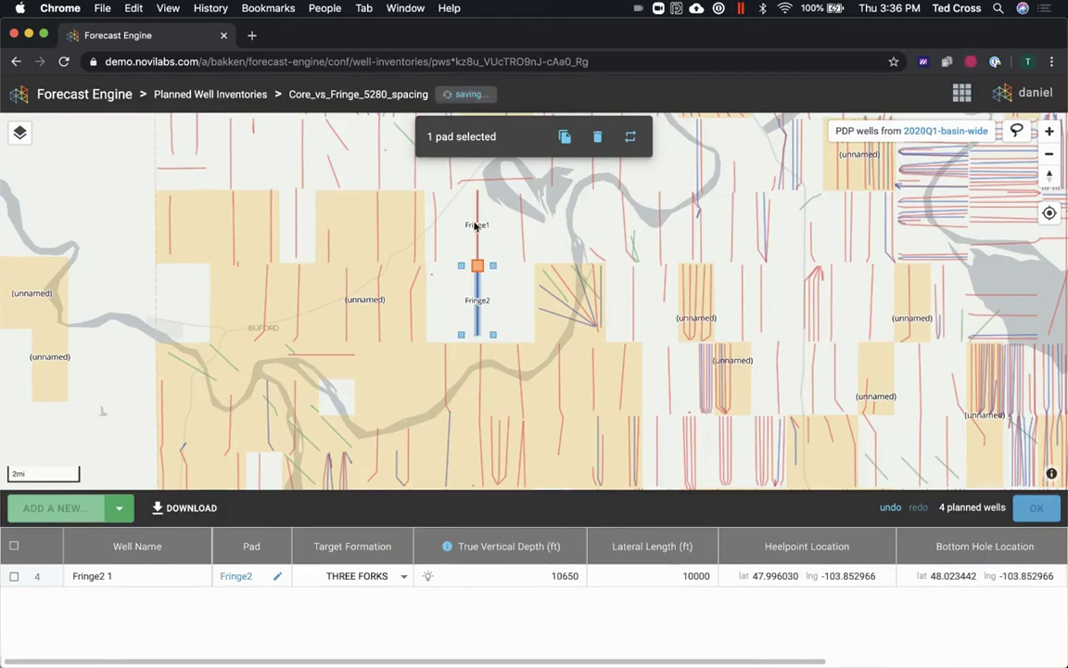
left_click(453, 255)
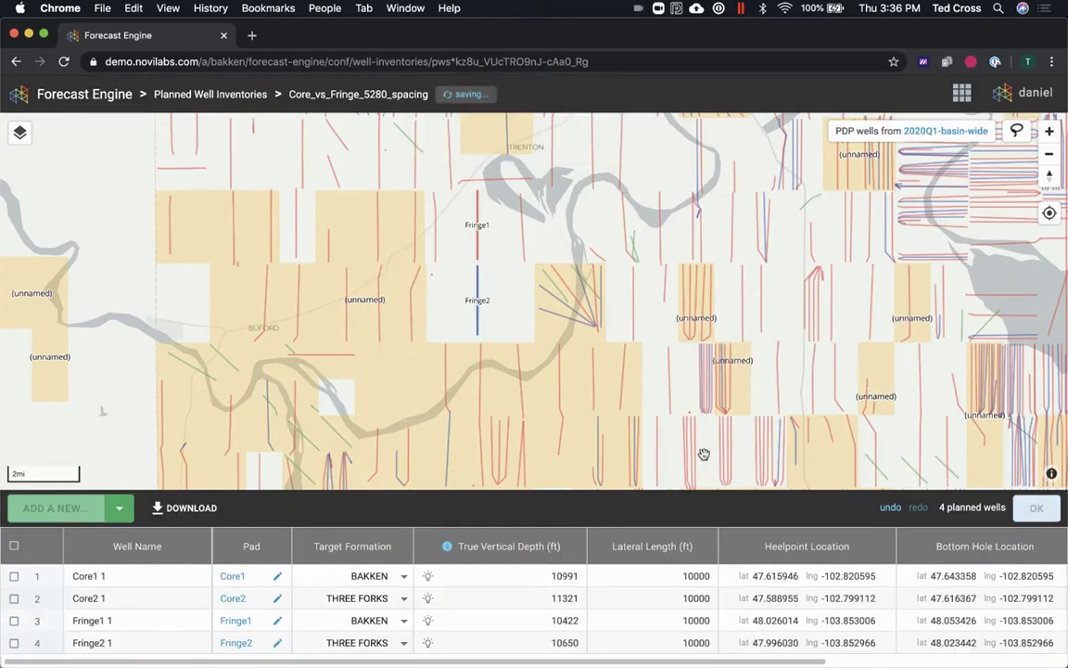
left_click(1035, 509)
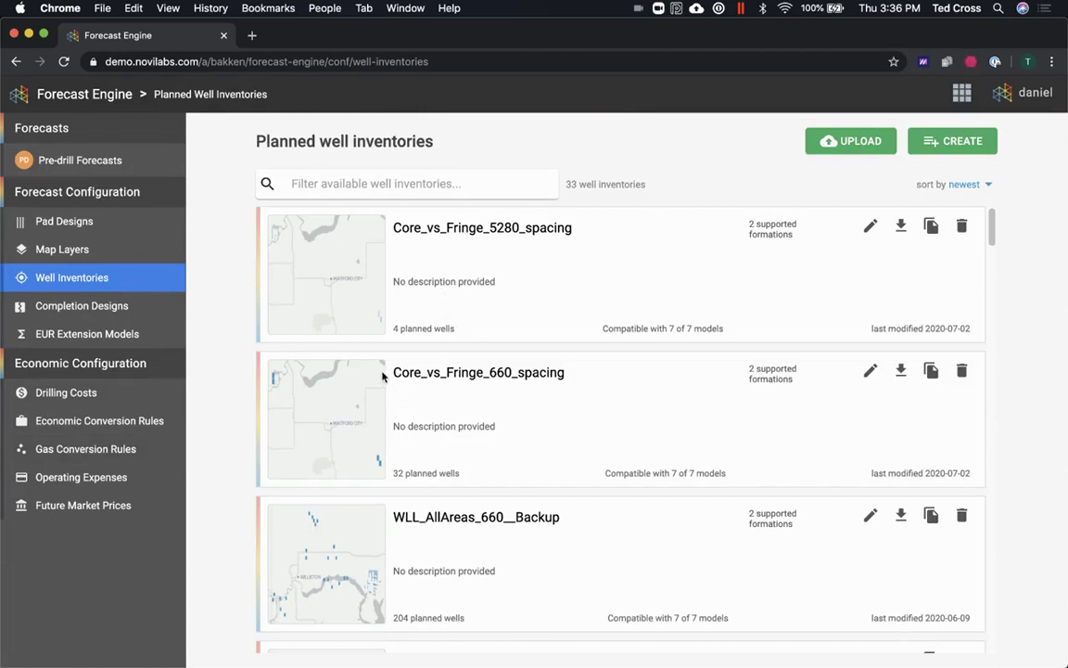
Start a new pre-drill forecast set named CorevsFringe_WaterStudy
left_click(79, 159)
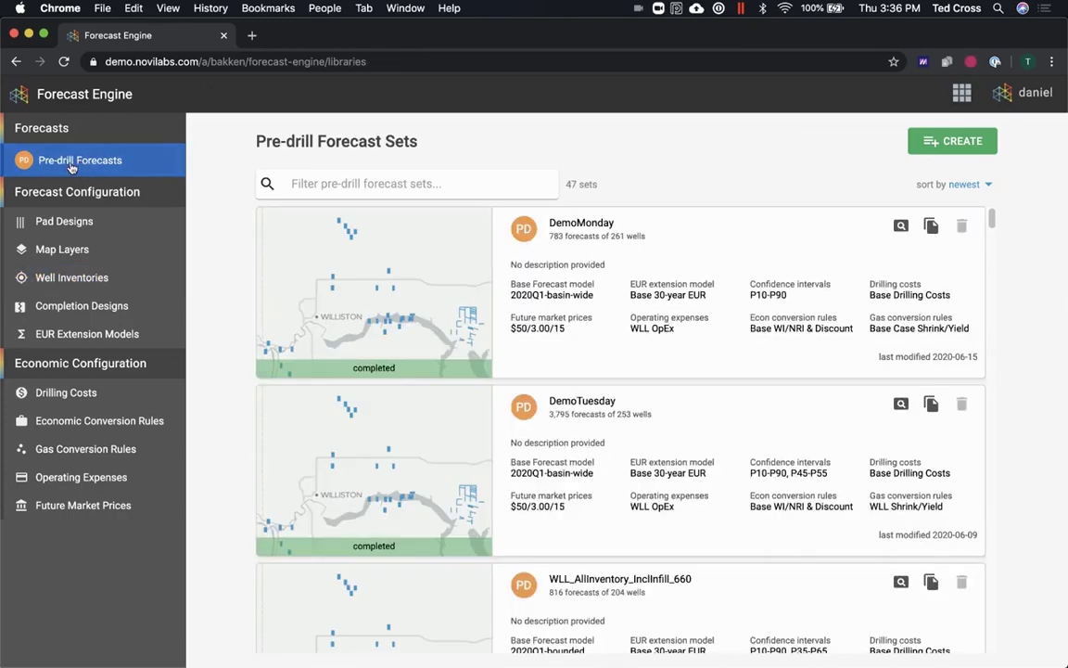
left_click(927, 154)
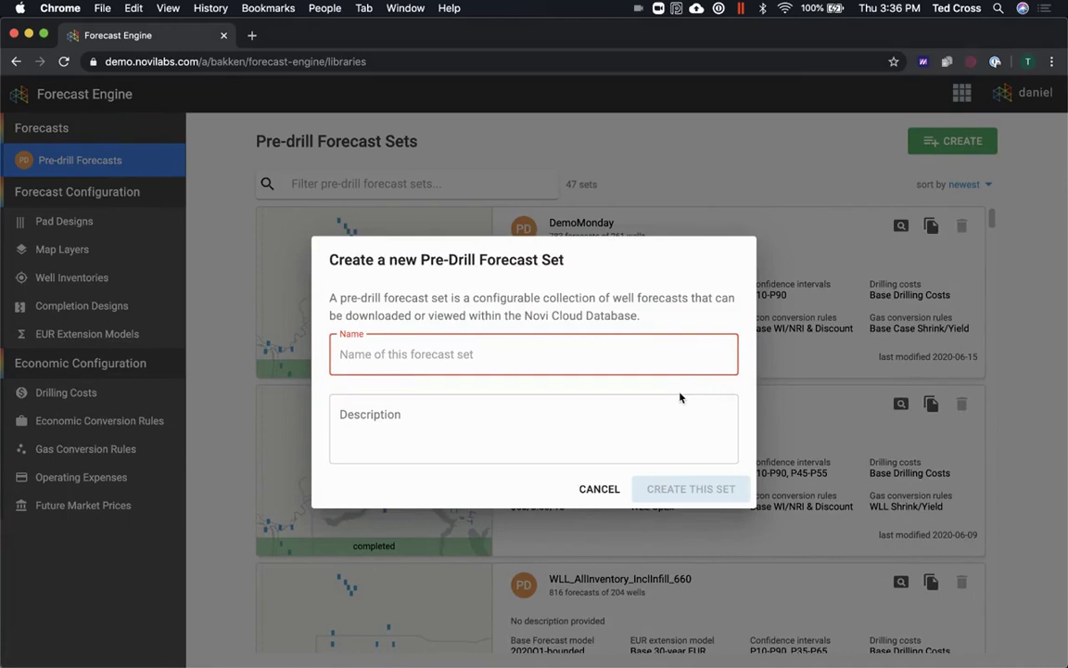
type("CorevsFringe")
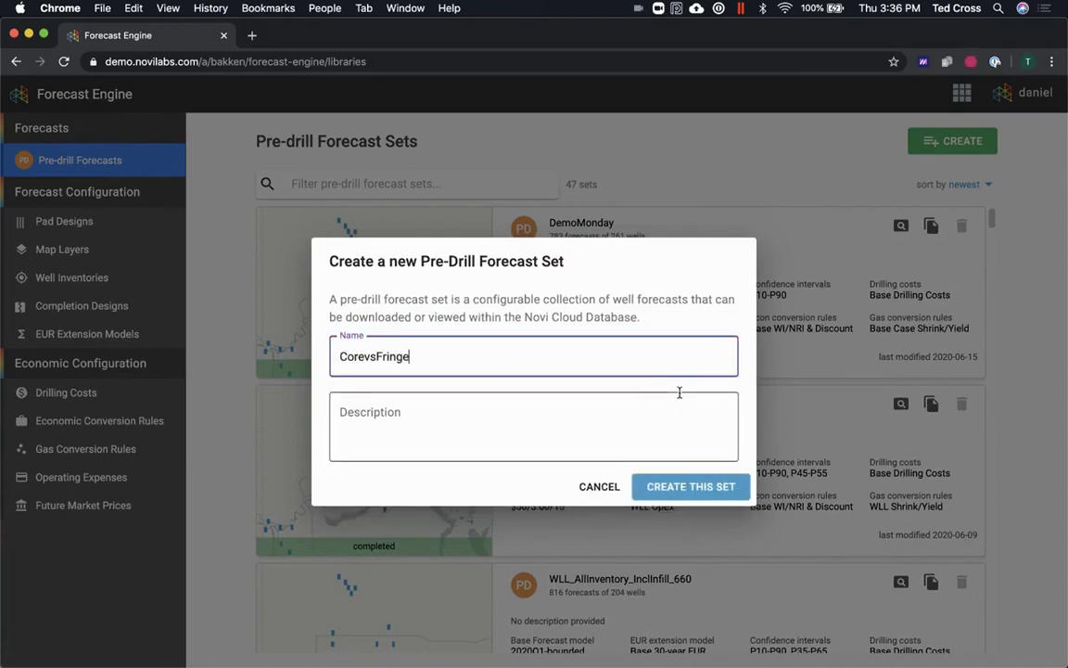
type("_WaterStudy_5280")
Create the forecast set with the 2020Q1-basin-wide model and Core_vs_Fringe_5280_spacing inventory
left_click(675, 474)
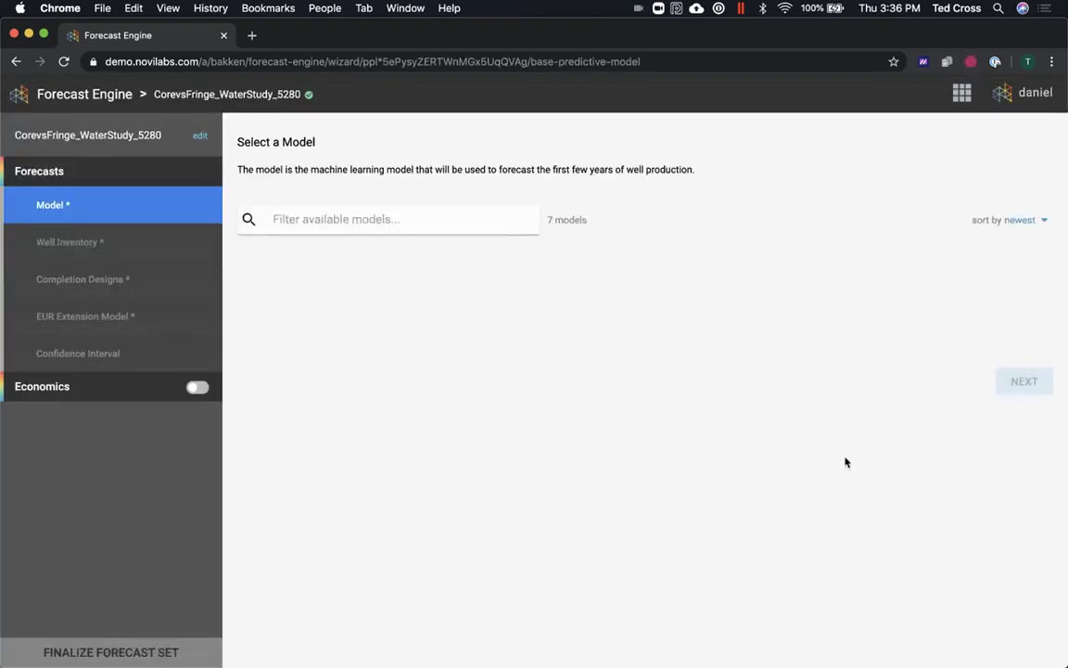
left_click(324, 304)
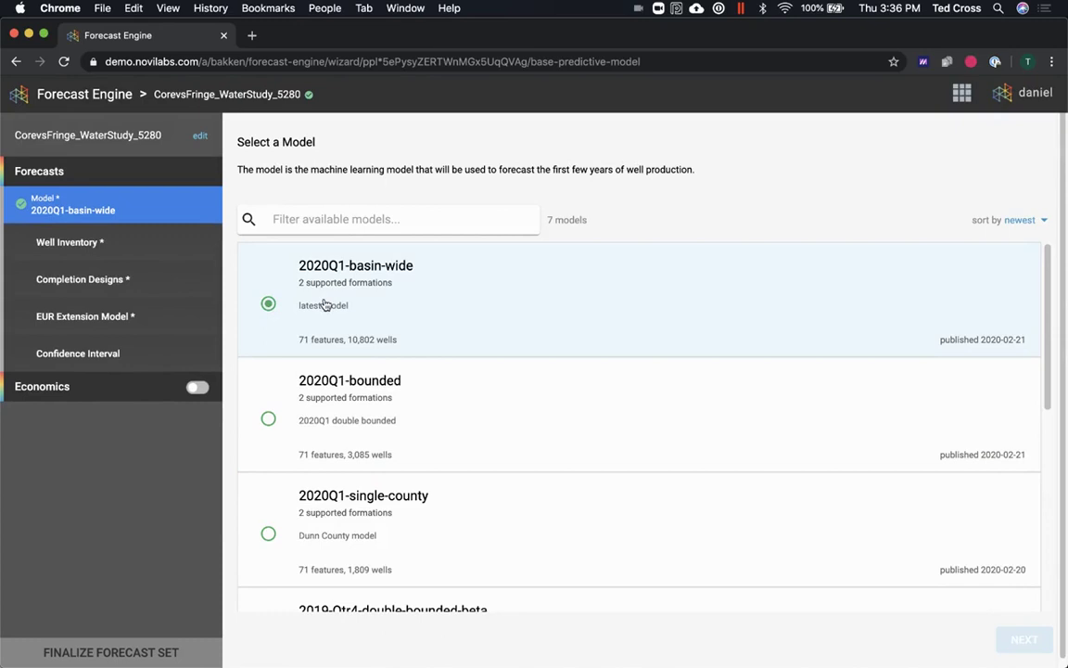
left_click(124, 246)
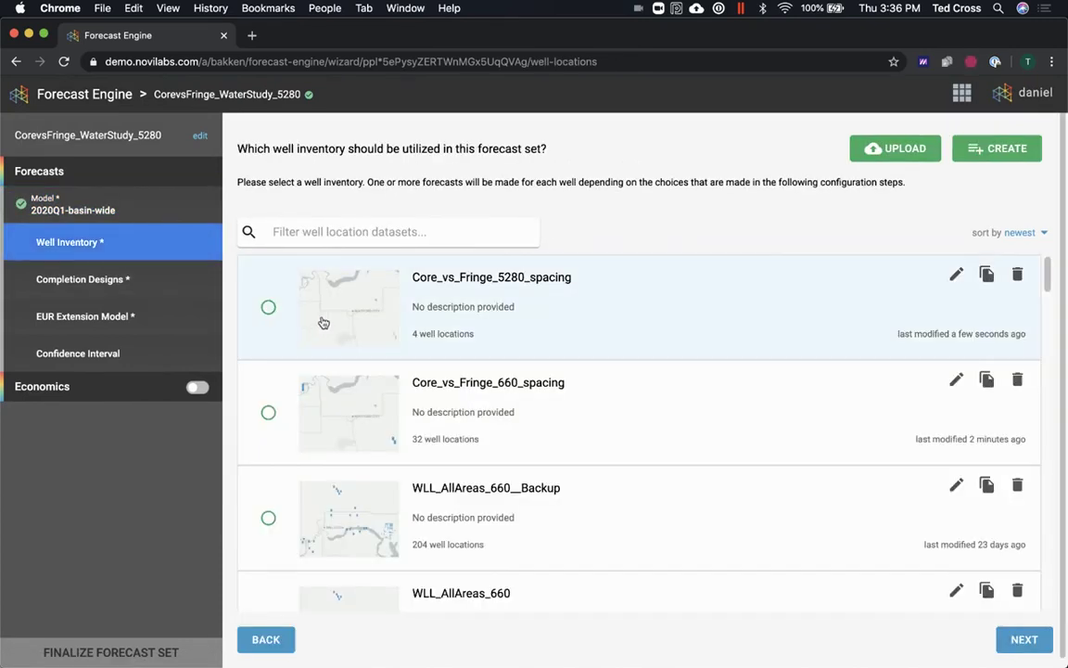
left_click(324, 323)
left_click(157, 279)
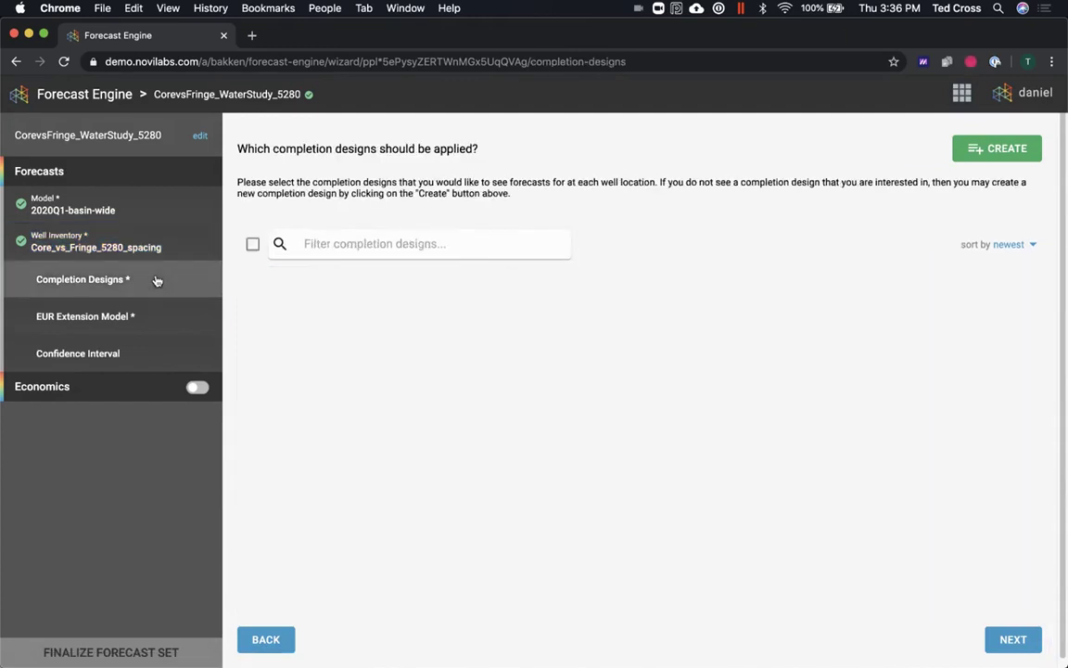
Filter completion designs by 'highrez_', select all seven, and choose Base 30-year EUR
left_click(355, 244)
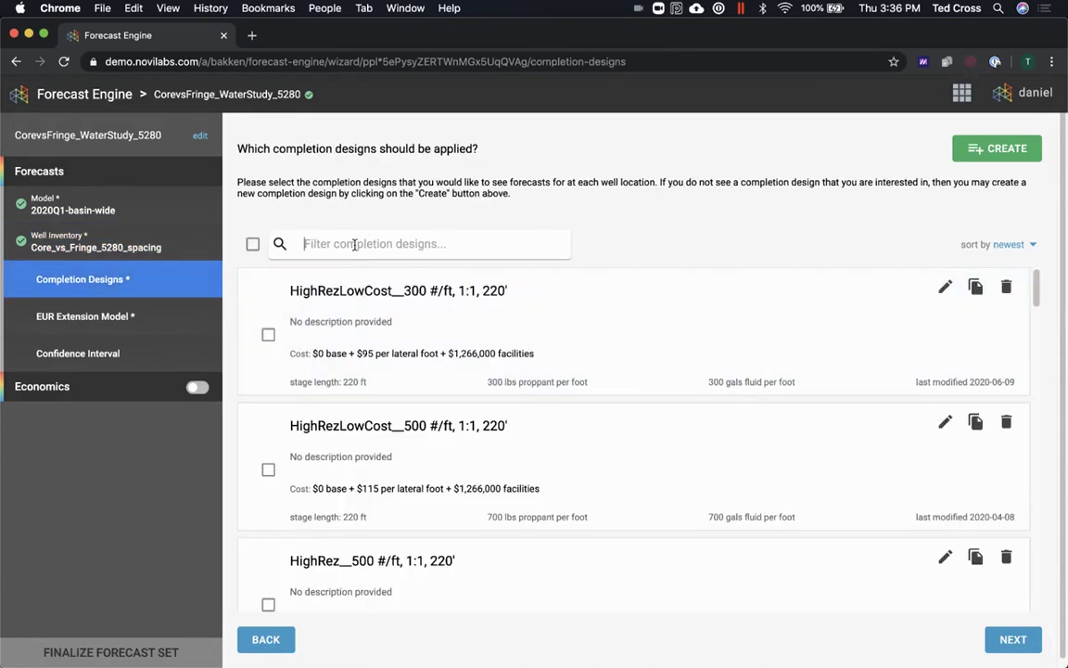
type("high")
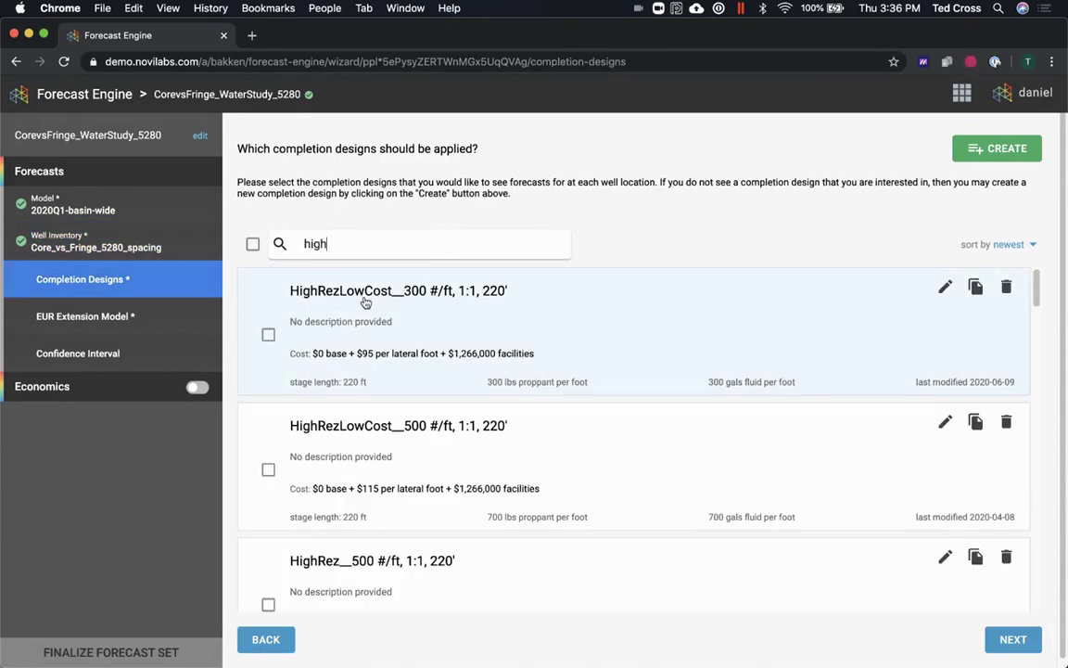
type("rez_")
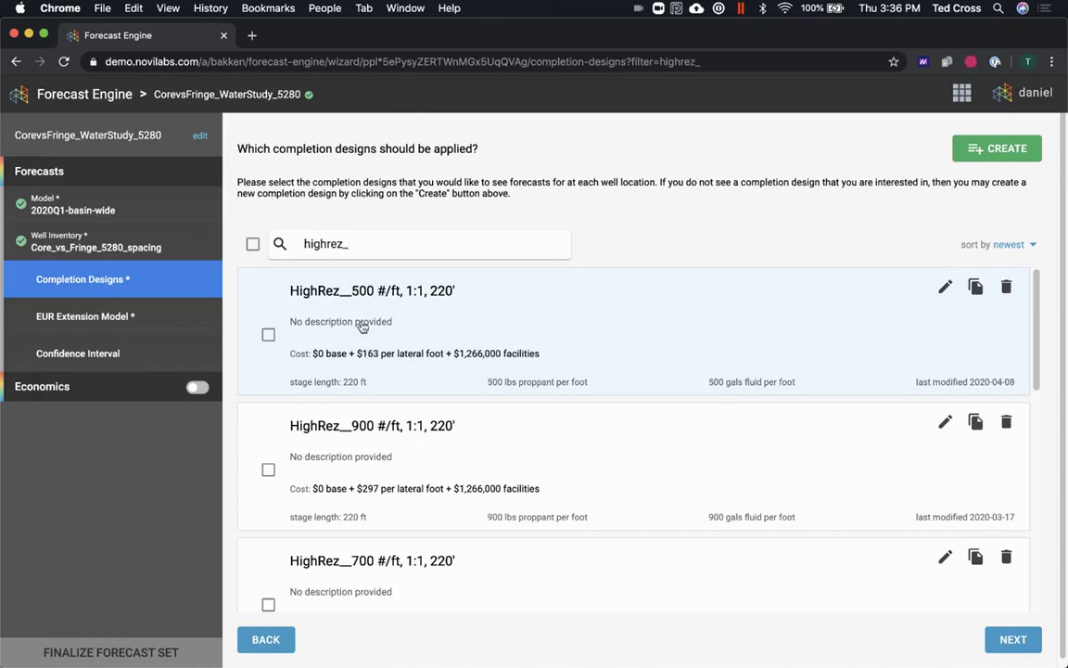
left_click(253, 245)
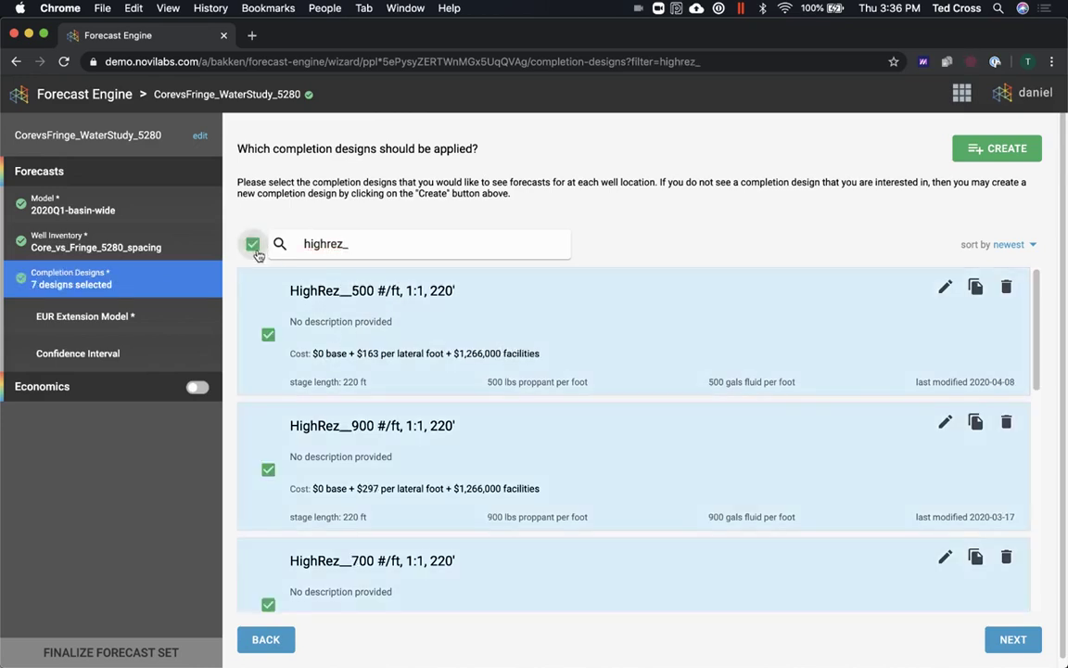
left_click(86, 317)
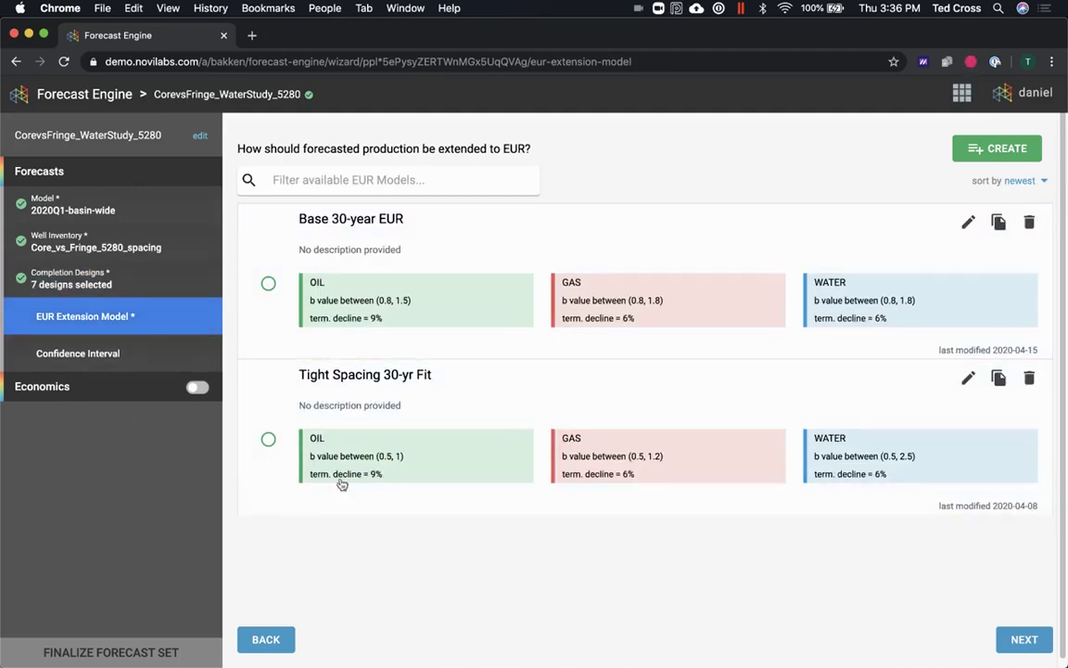
left_click(303, 280)
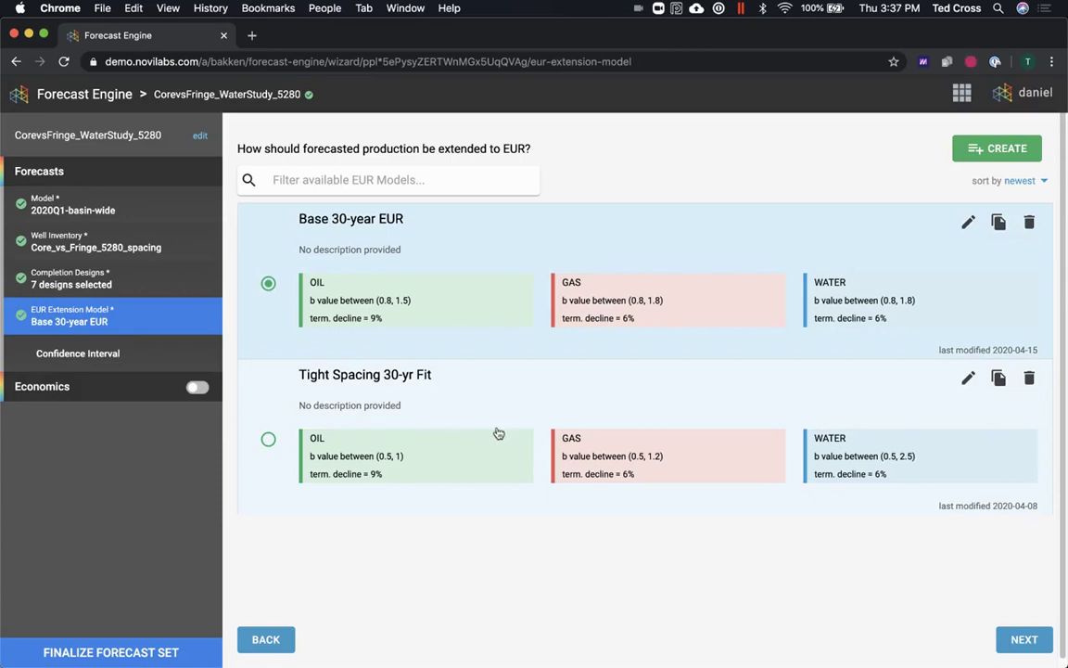
left_click(968, 221)
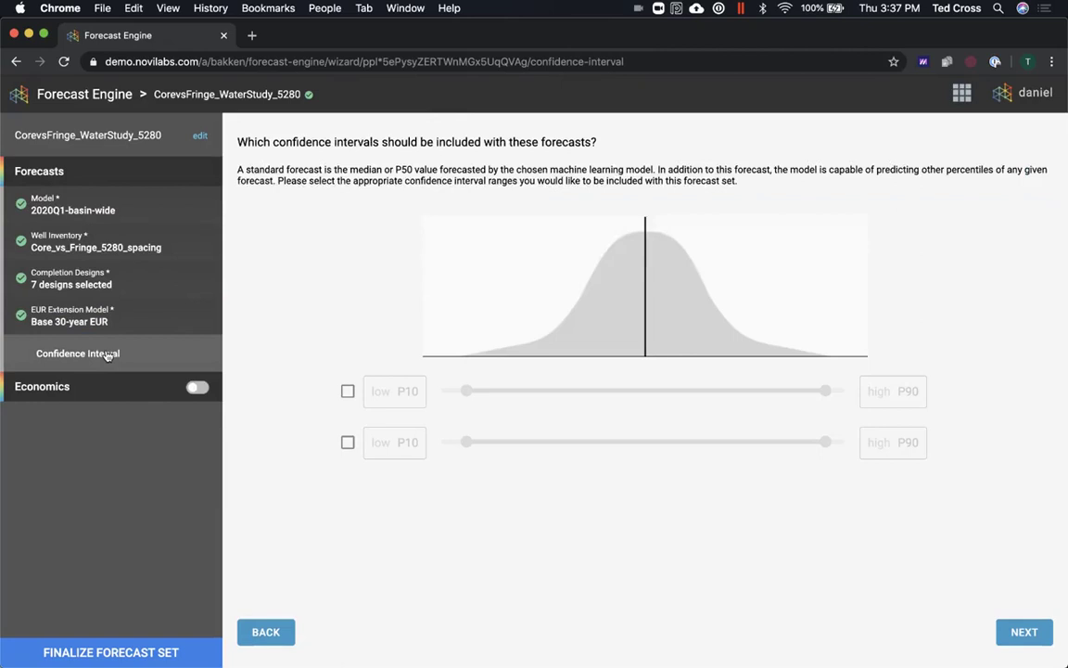
Include the P10–P90 confidence interval and pick Base Case OpEx under economics
left_click(348, 390)
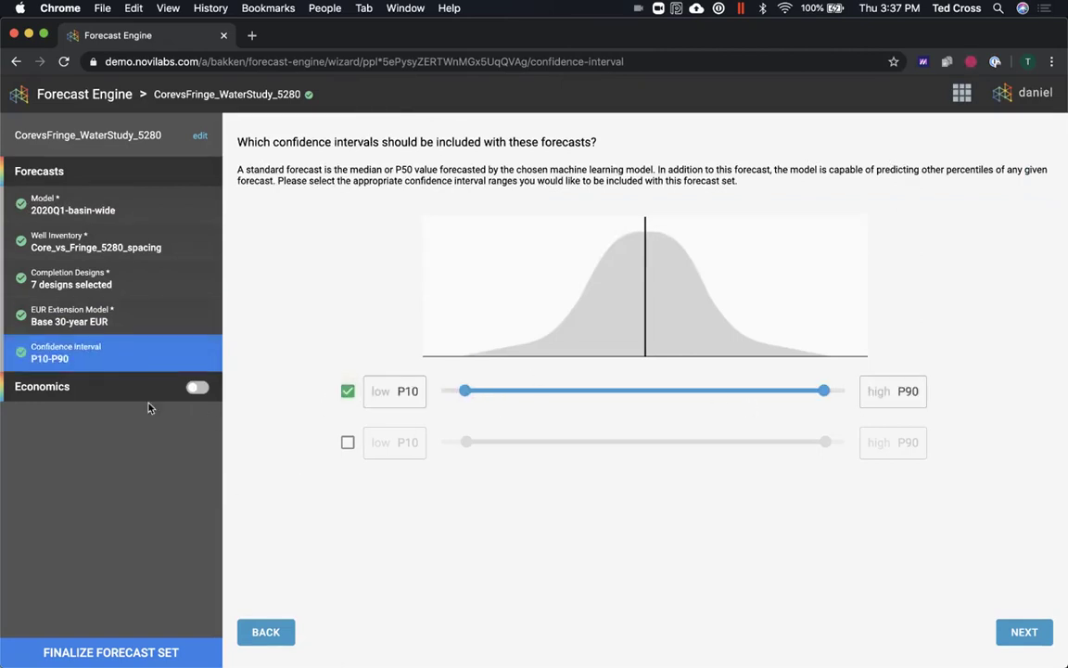
left_click(194, 393)
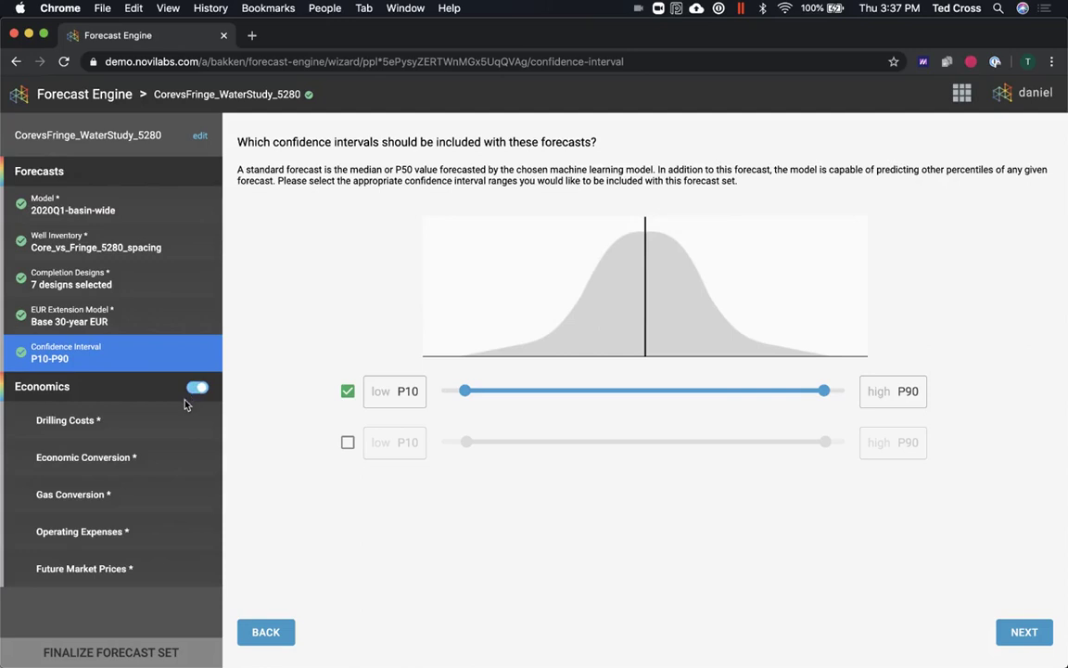
left_click(157, 536)
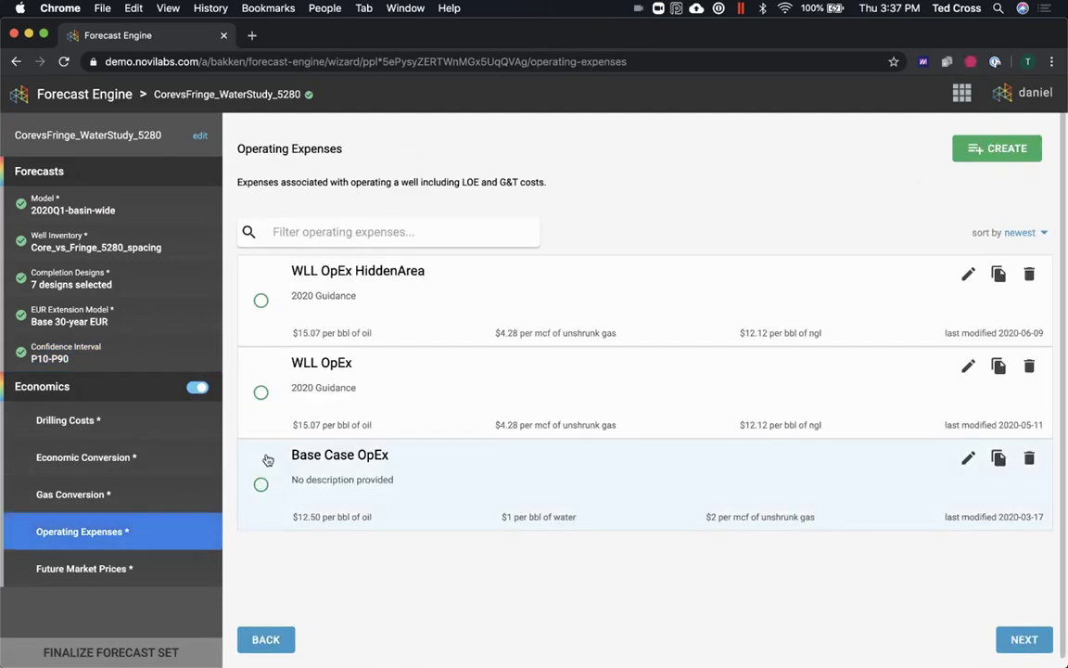
left_click(380, 487)
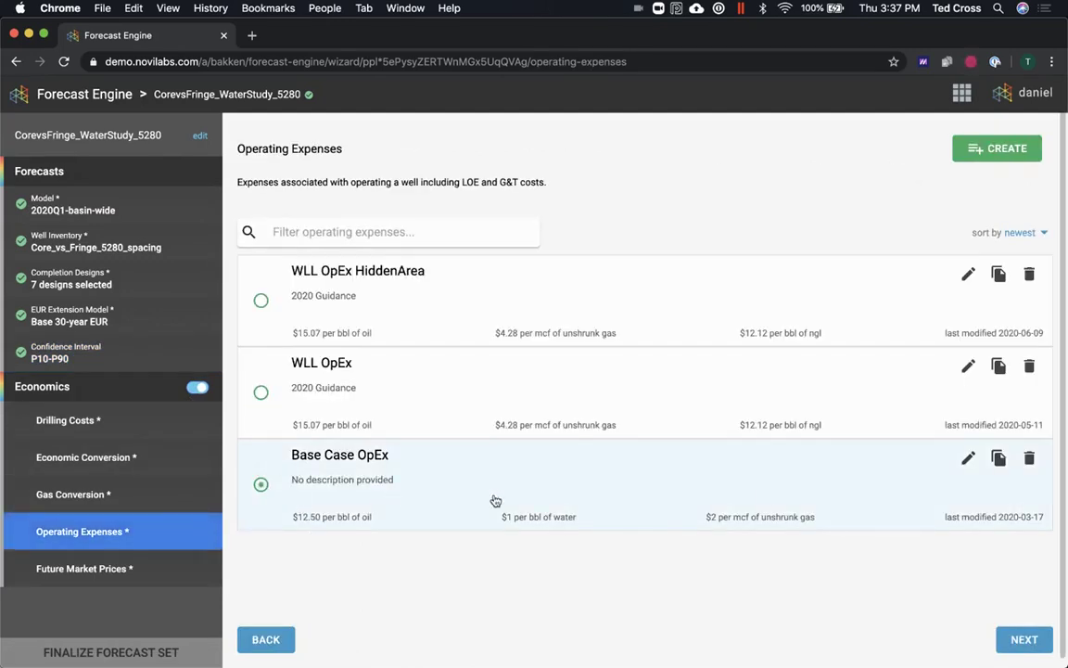
Review Base Case OpEx's Water Disposal cost without saving, then switch economics off
left_click(968, 457)
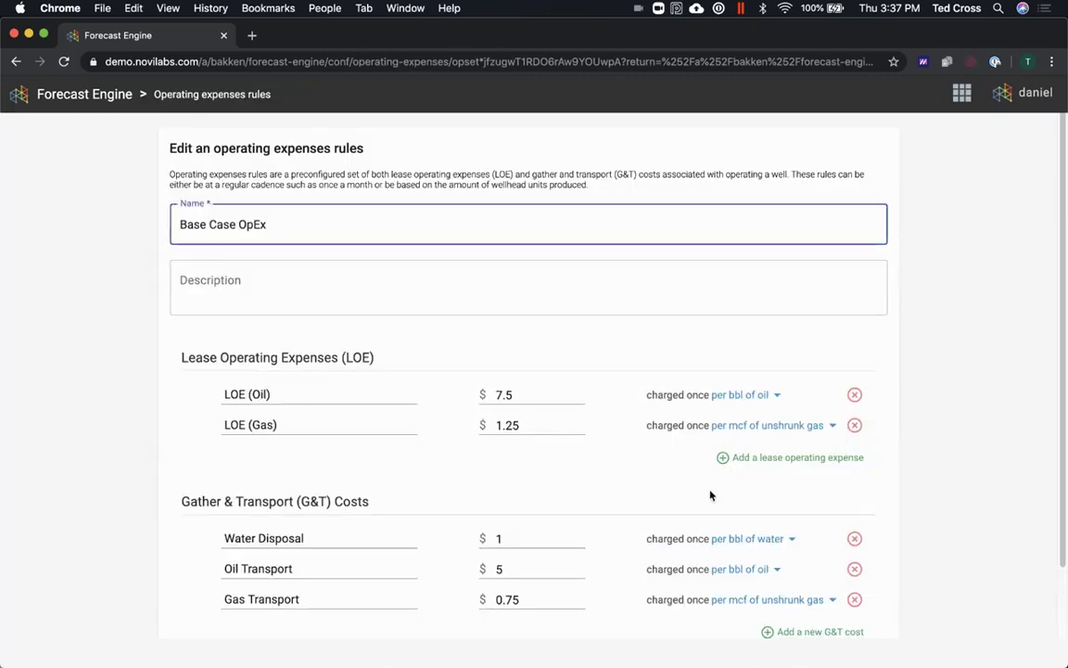
left_click(541, 540)
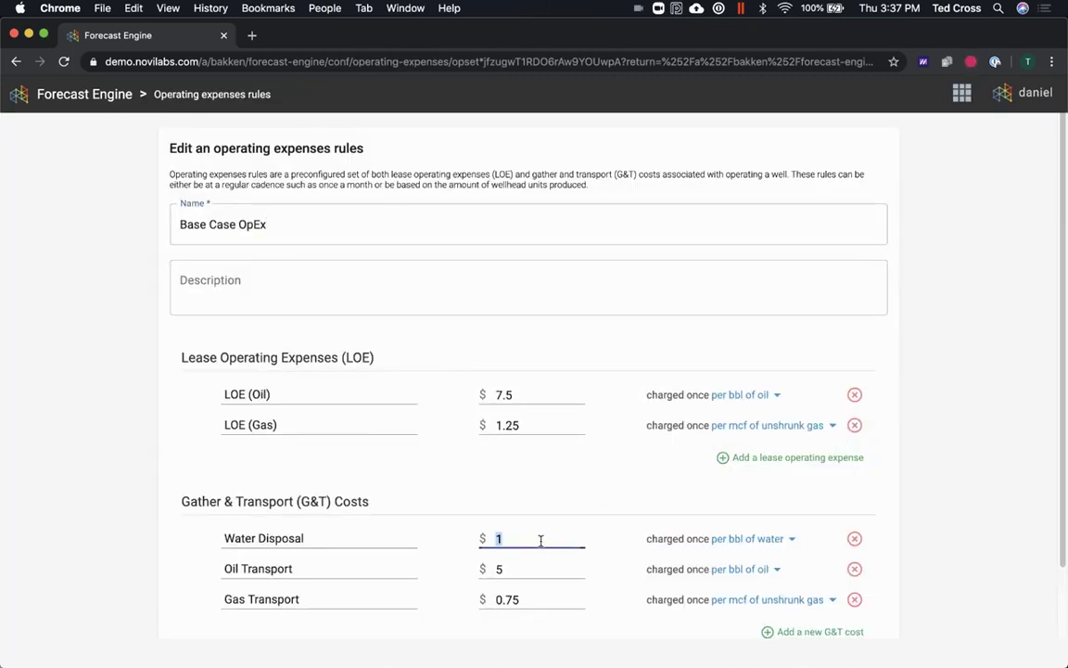
scroll(660, 560, "down", 2)
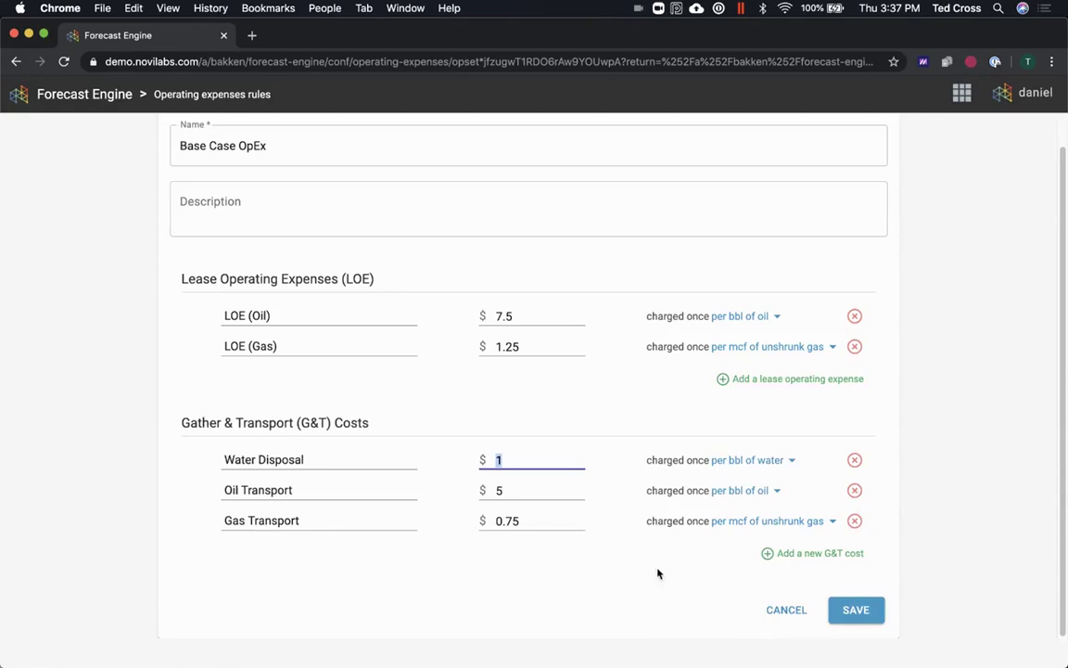
left_click(782, 609)
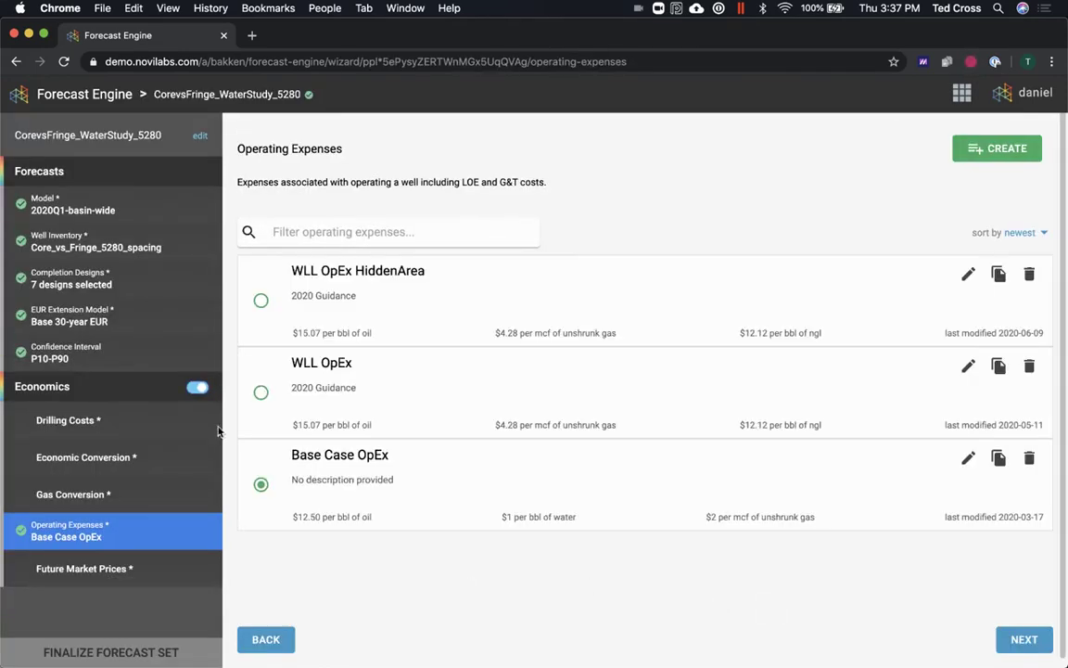
left_click(198, 389)
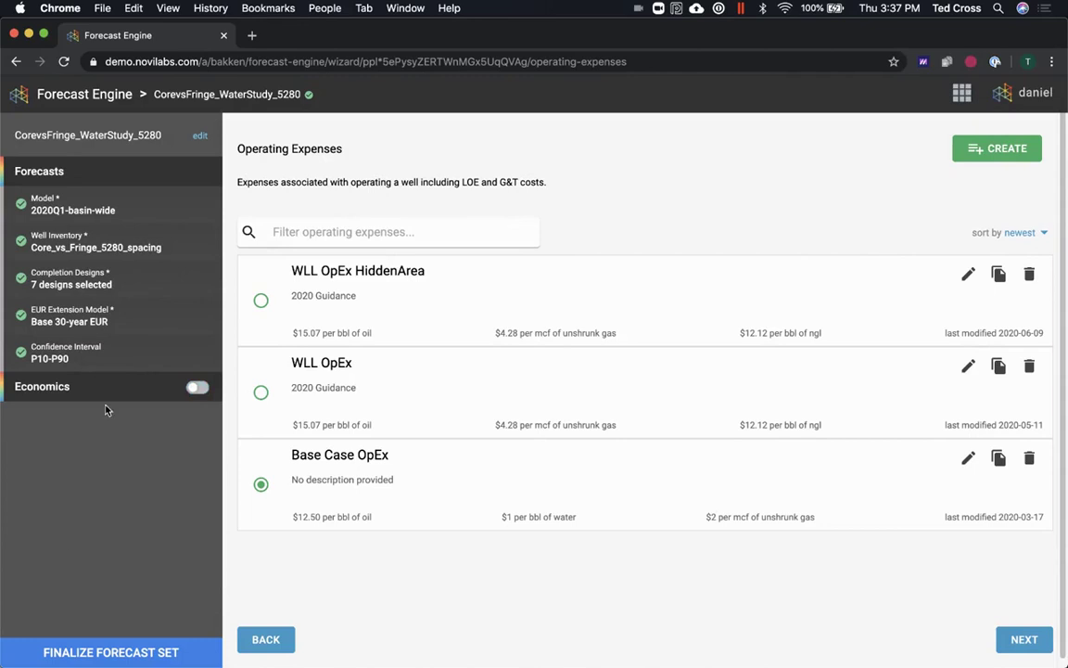
Build CorevsFringe_WaterStudy_5280 with its own name as output name, then view all sets
left_click(67, 653)
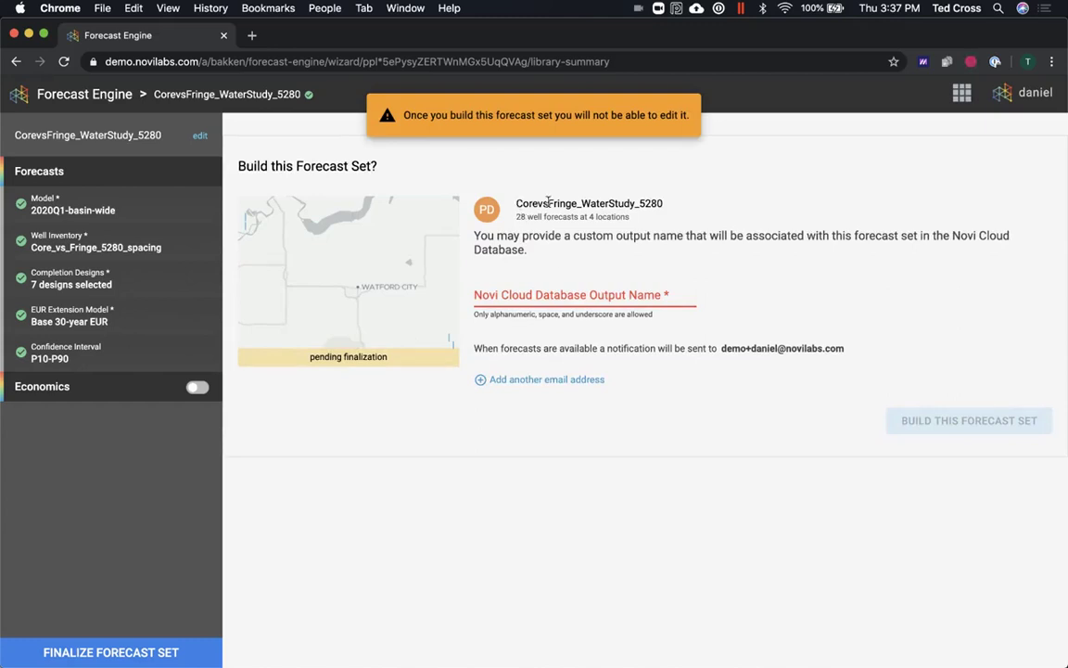
left_click_drag(548, 202, 516, 203)
key("super+c")
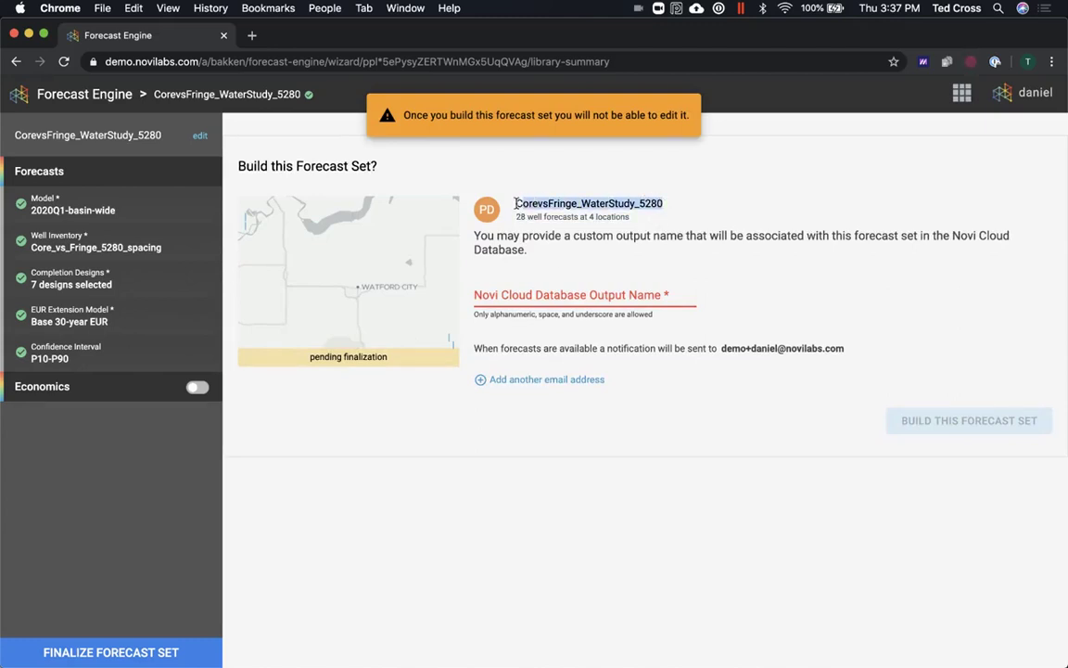
left_click(535, 289)
key("super+v")
left_click(968, 421)
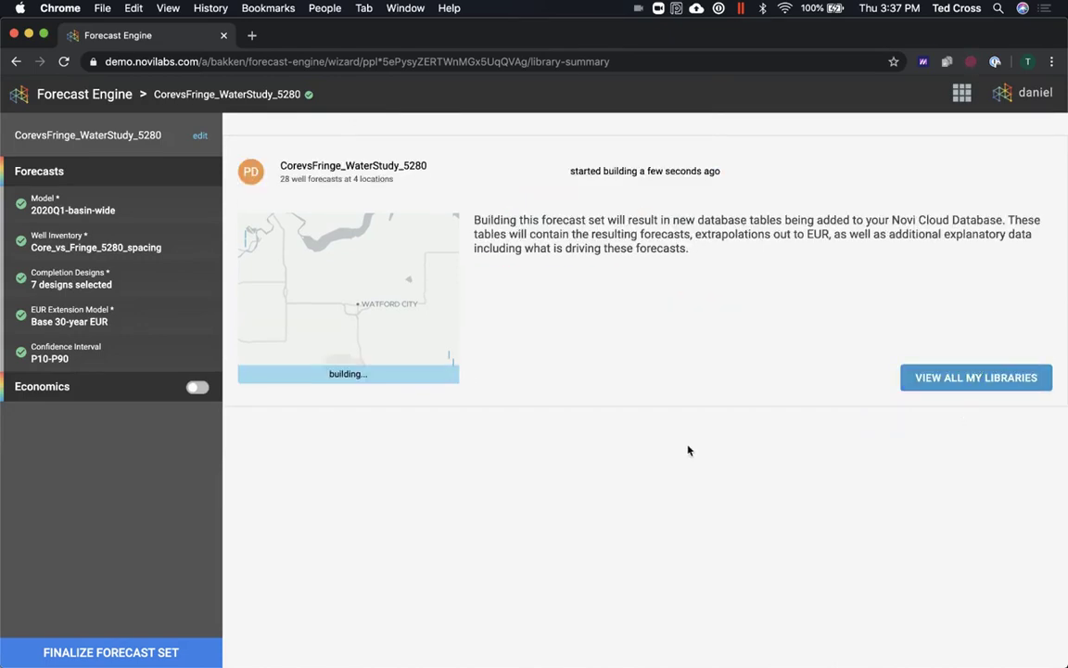
left_click(948, 378)
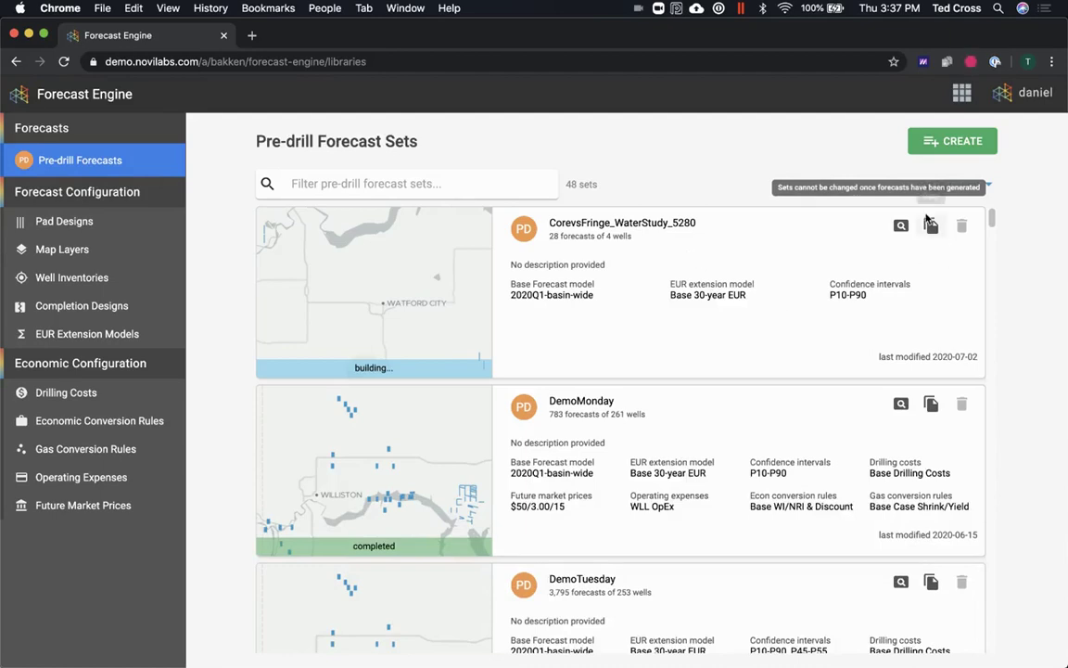
Copy the 5280 set as CorevsFringe_WaterStudy_660 using the Core_vs_Fringe_660_spacing inventory
left_click(932, 225)
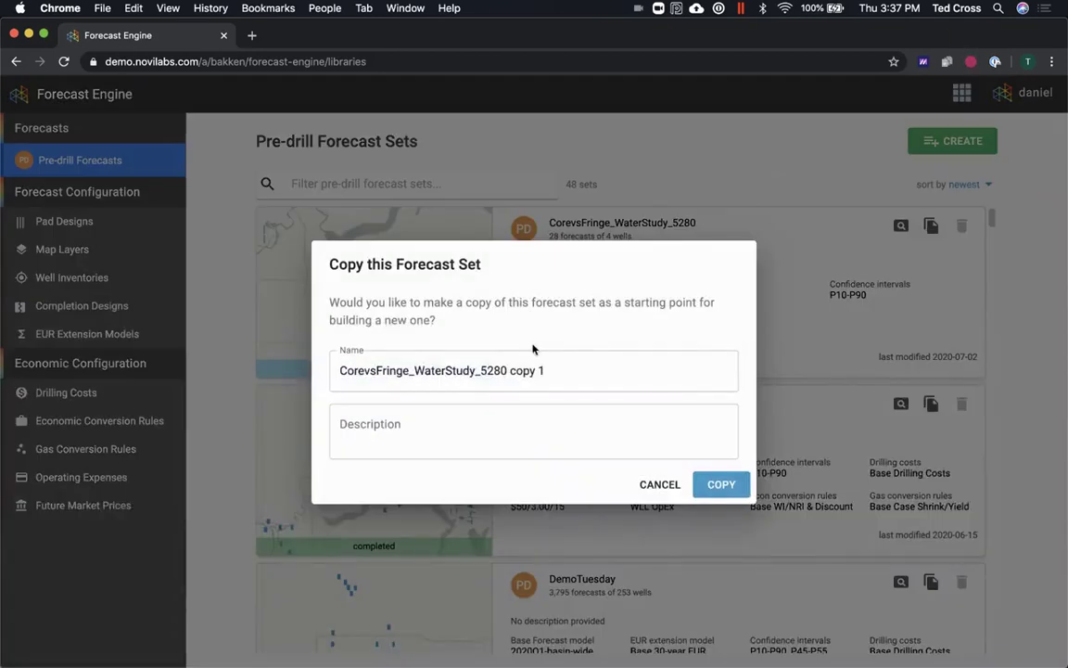
left_click_drag(480, 370, 626, 372)
type("66")
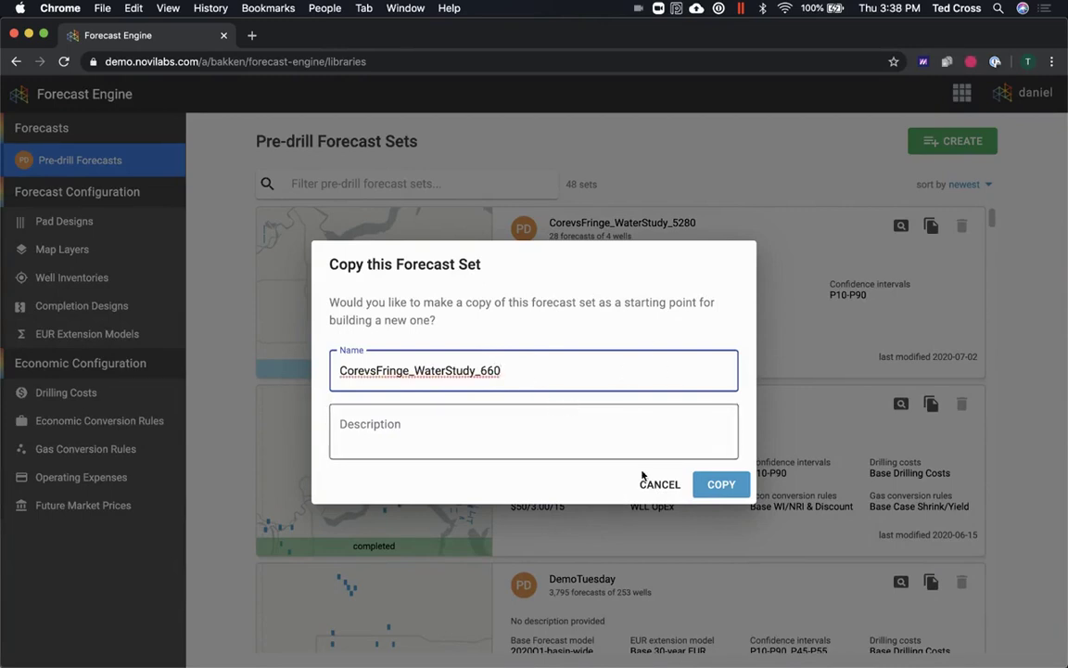
left_click(716, 484)
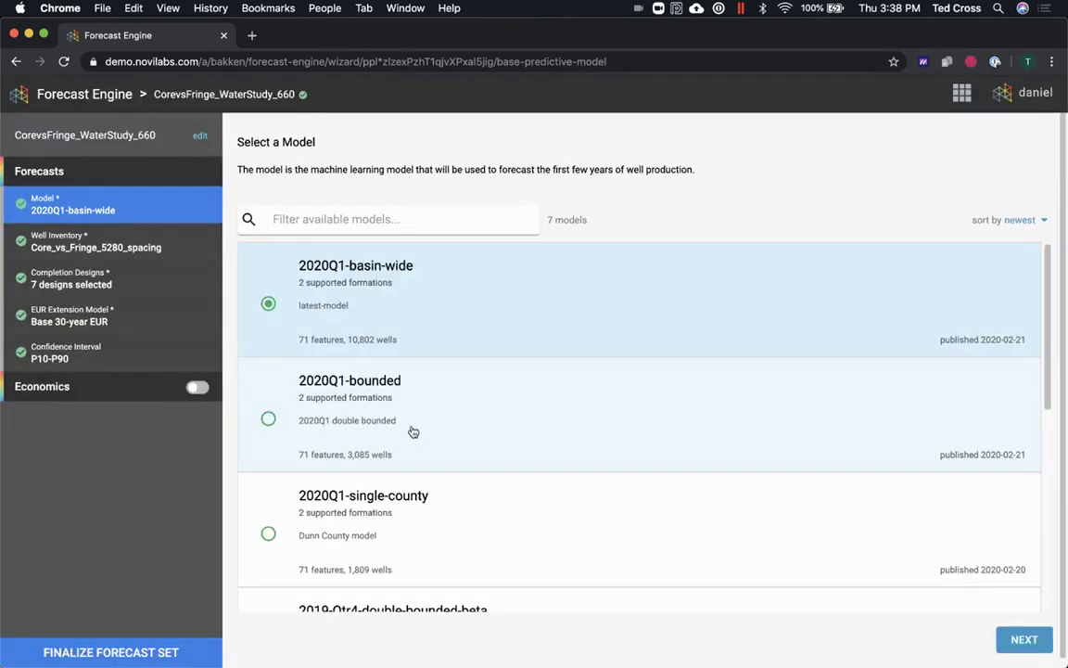
left_click(138, 246)
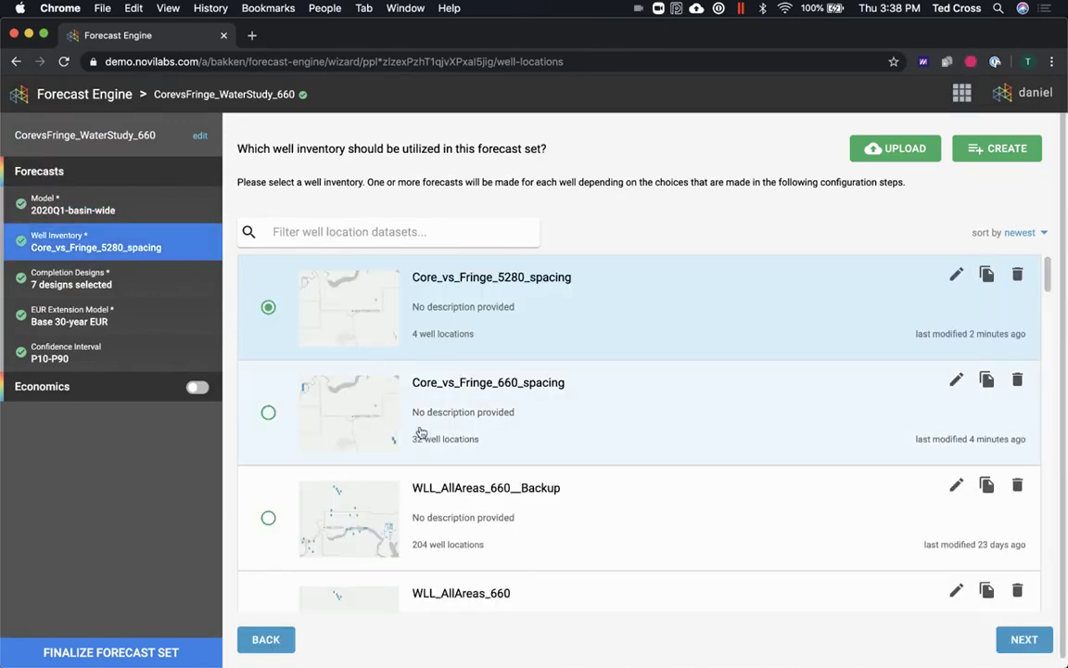
left_click(421, 434)
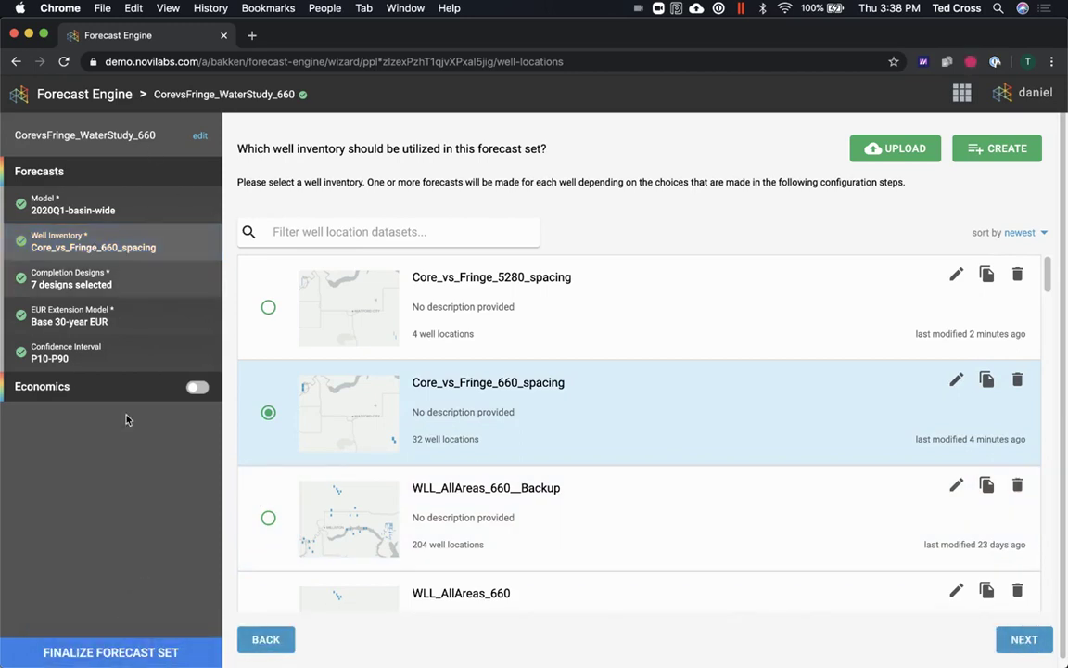
Build the 660 set with its name as the Novi Cloud output name, then list all sets
left_click(143, 652)
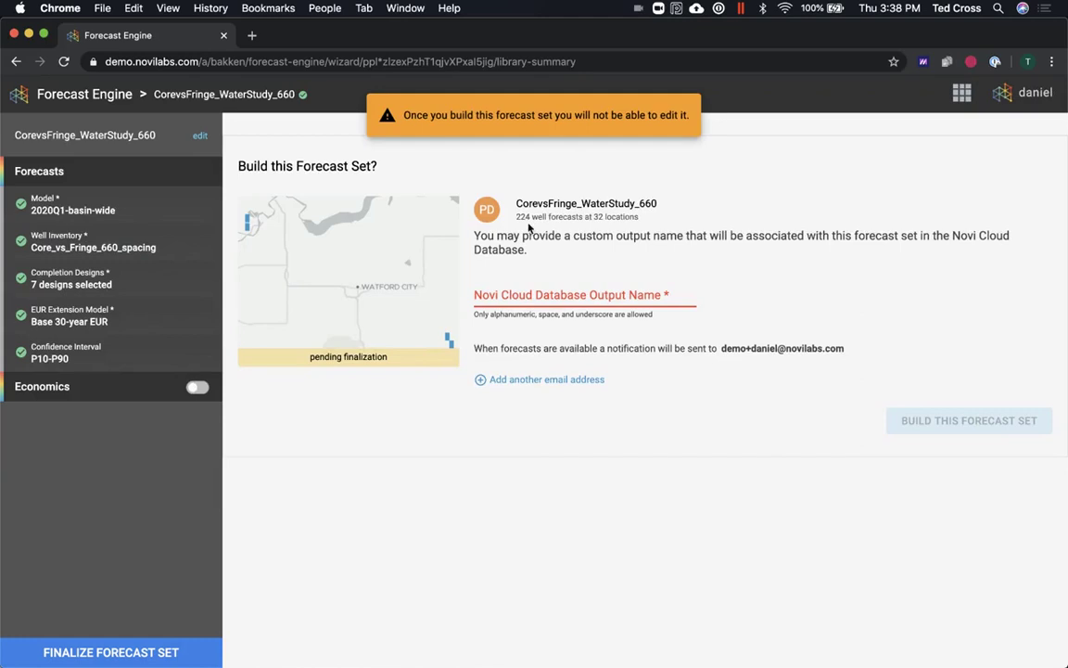
left_click_drag(517, 208, 647, 210)
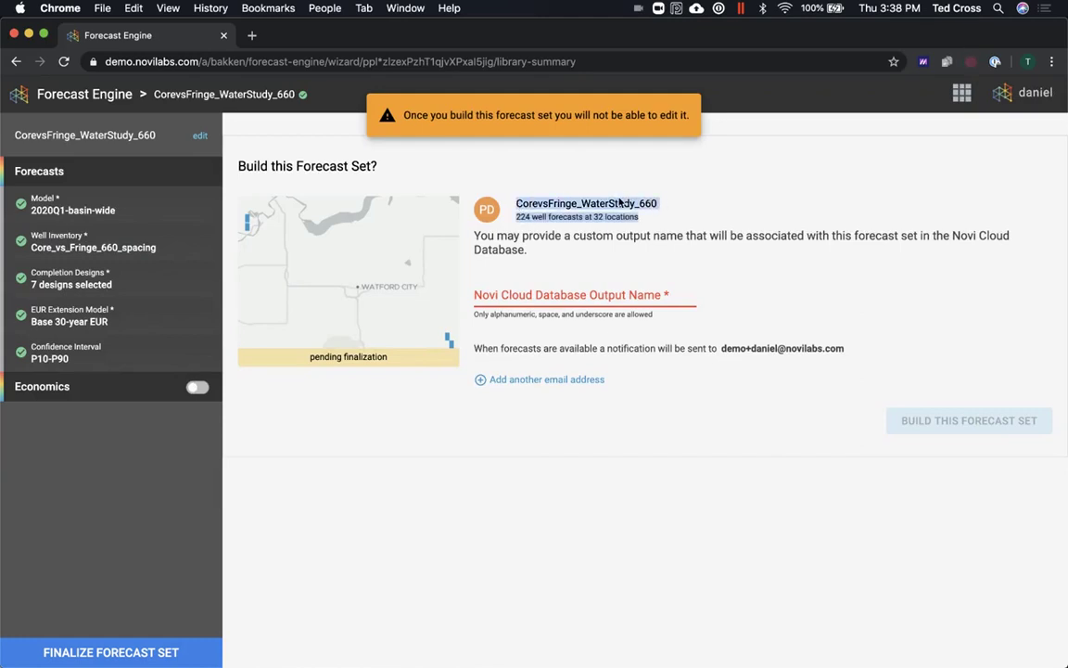
right_click(599, 210)
left_click(528, 205)
left_click_drag(516, 205, 658, 203)
right_click(569, 178)
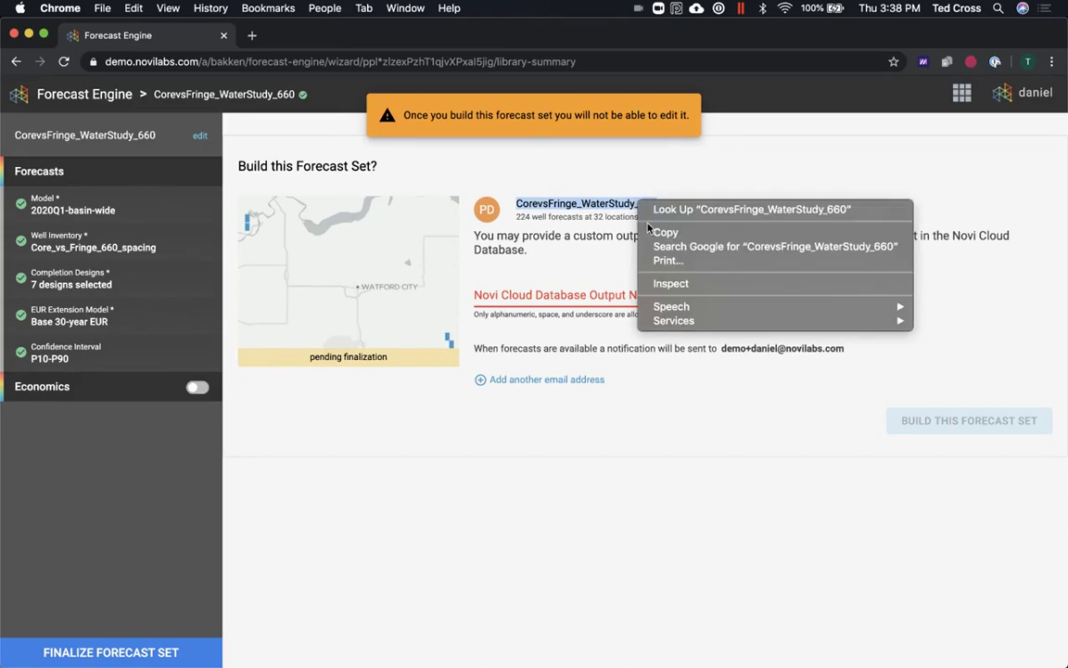
left_click(584, 209)
left_click(573, 293)
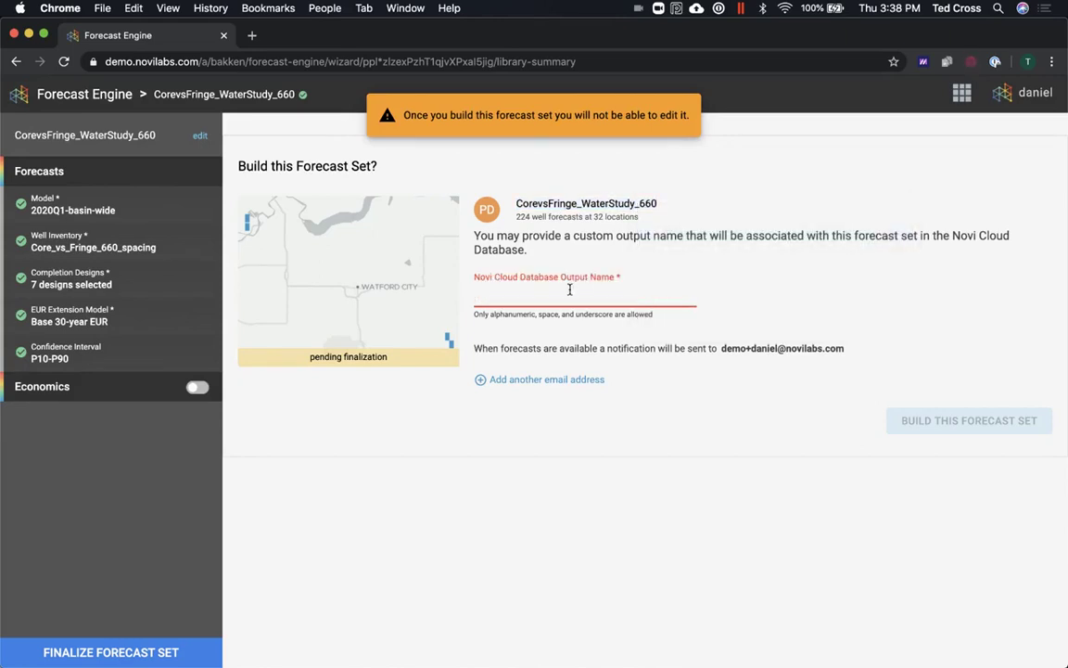
key("super+v")
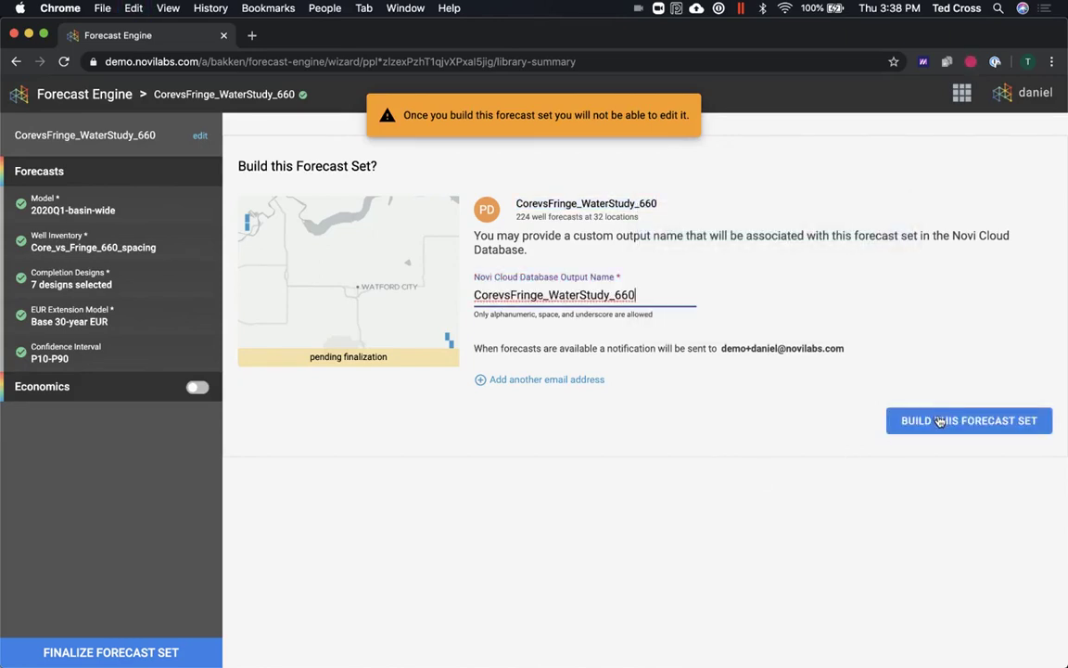
left_click(940, 420)
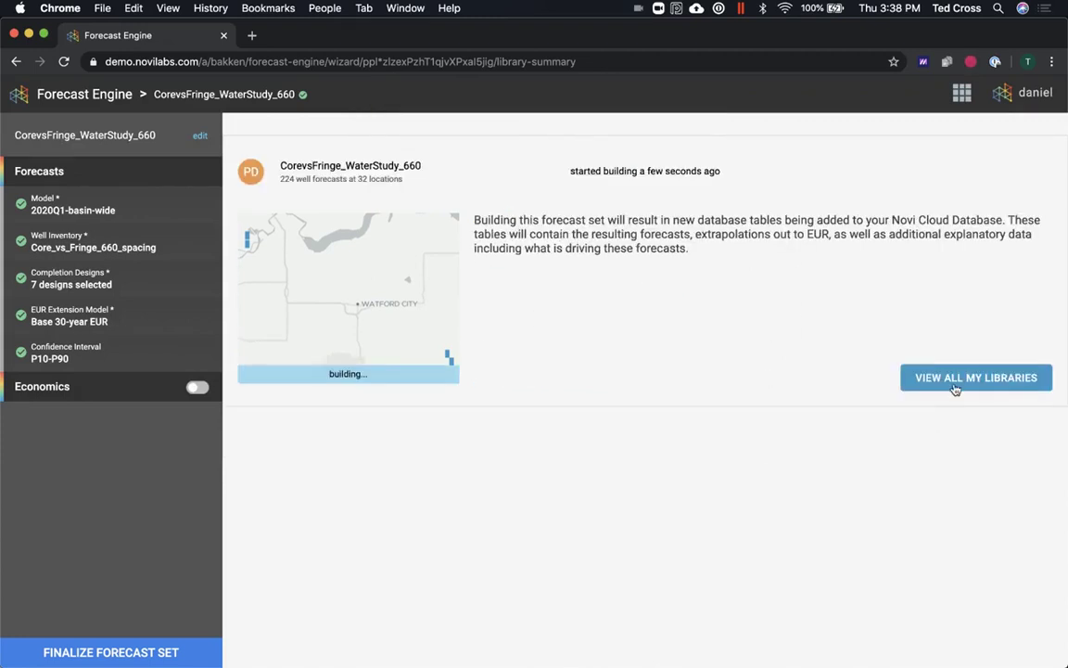
left_click(955, 388)
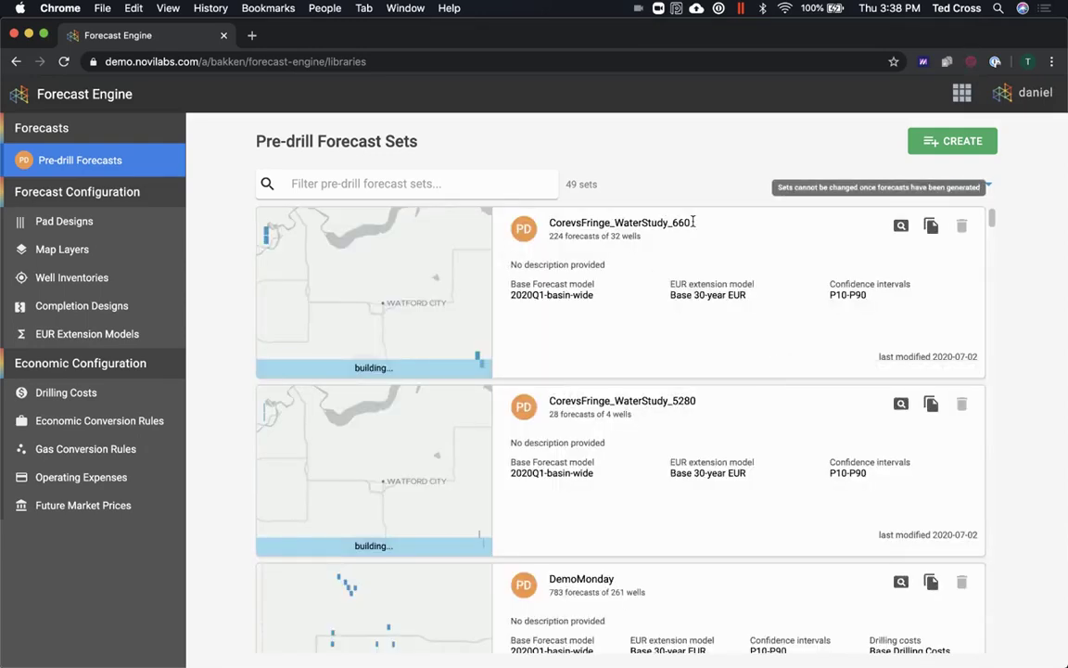
Switch to the Spotfire analysis and inspect the fluid bbl/ft x-axis expression
mouse_move(753, 654)
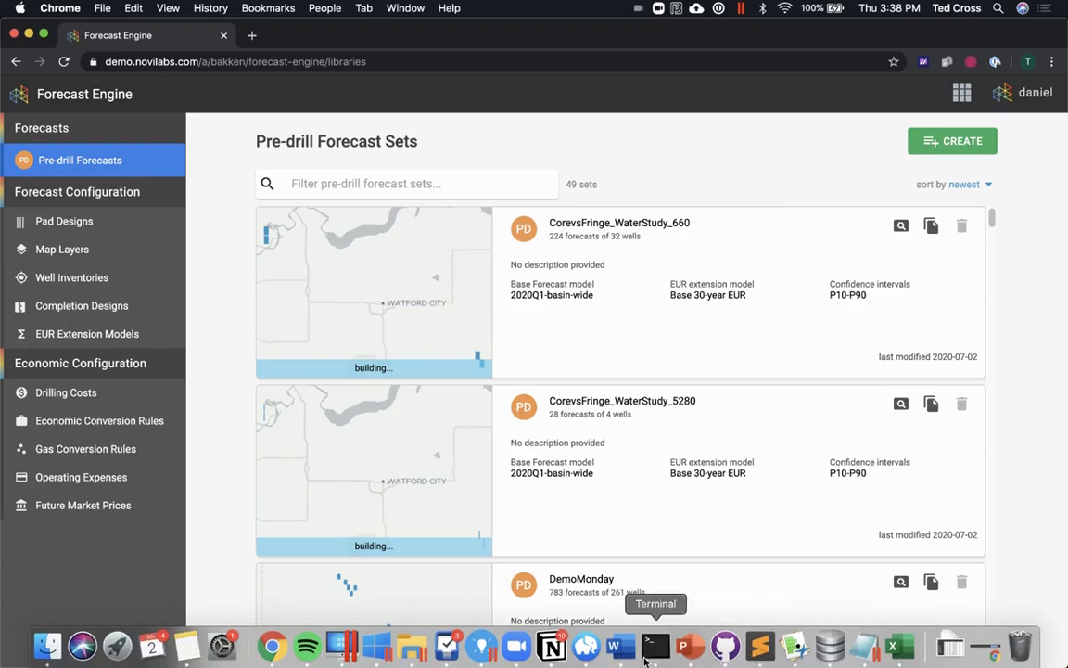
left_click(475, 651)
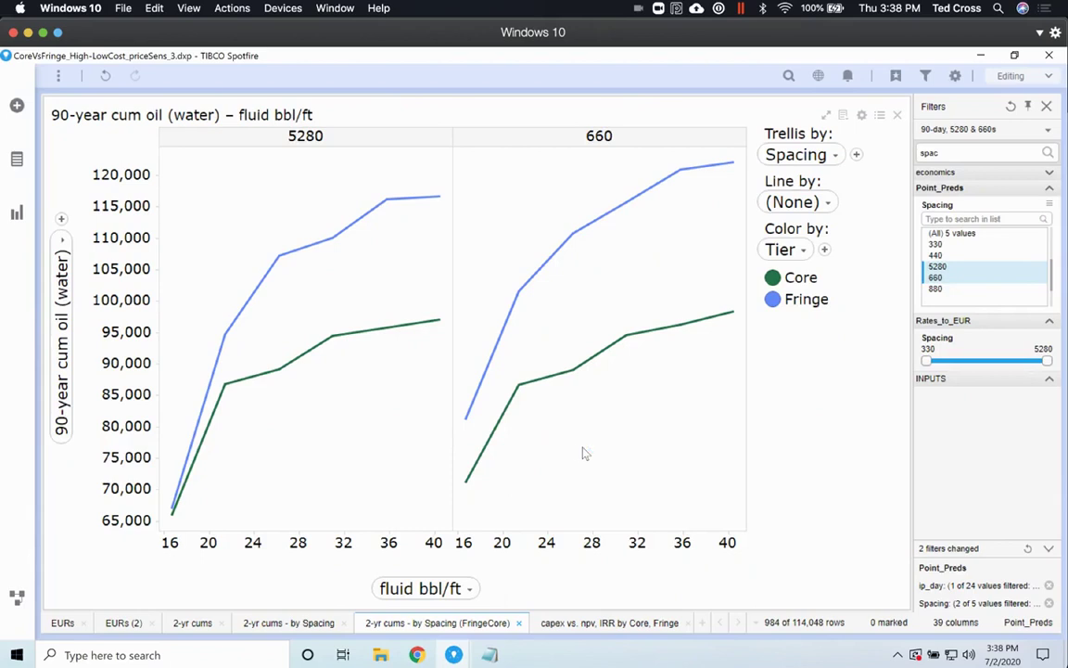
left_click(417, 588)
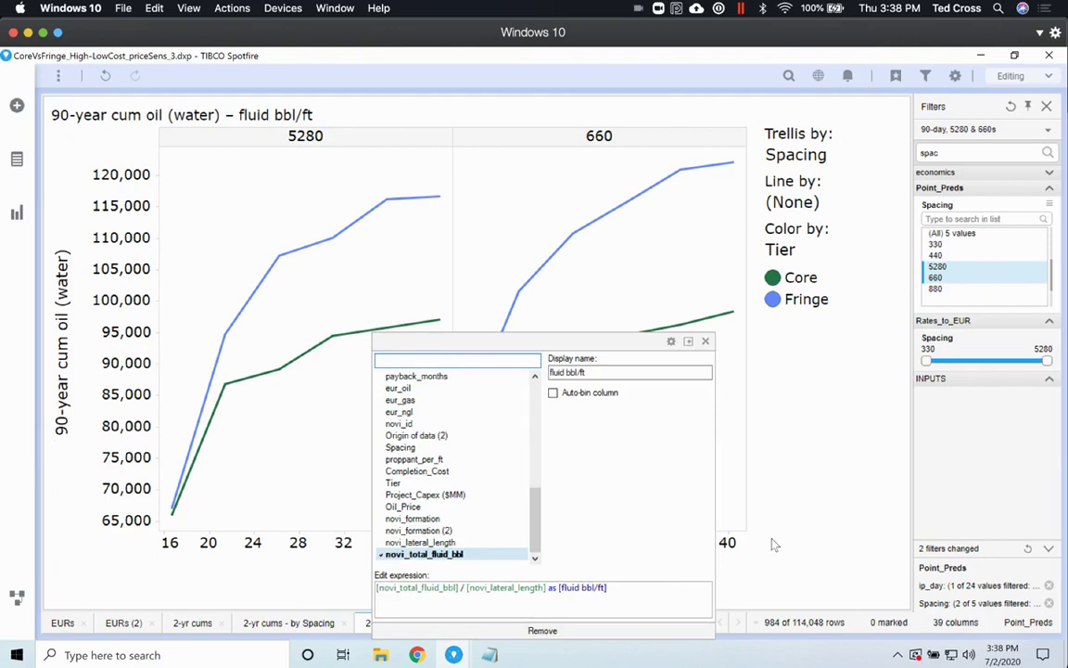
left_click(799, 530)
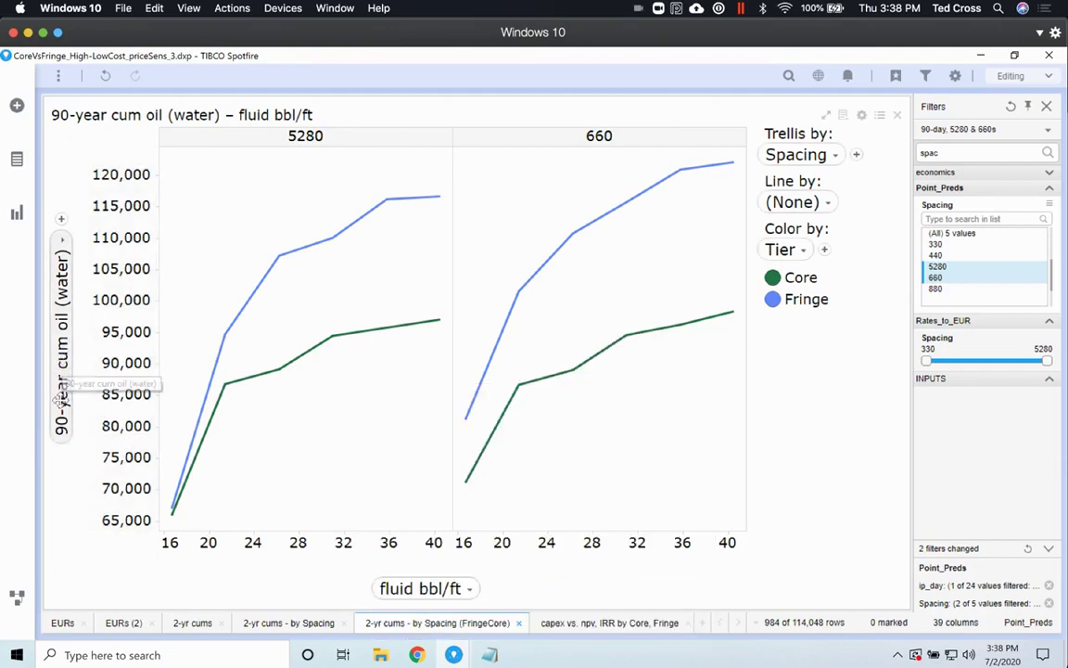
Rename the y-axis alias to [90-day cum (water)], replacing 'year' and removing 'oil'
left_click(62, 345)
left_click_drag(191, 484, 210, 485)
type("day")
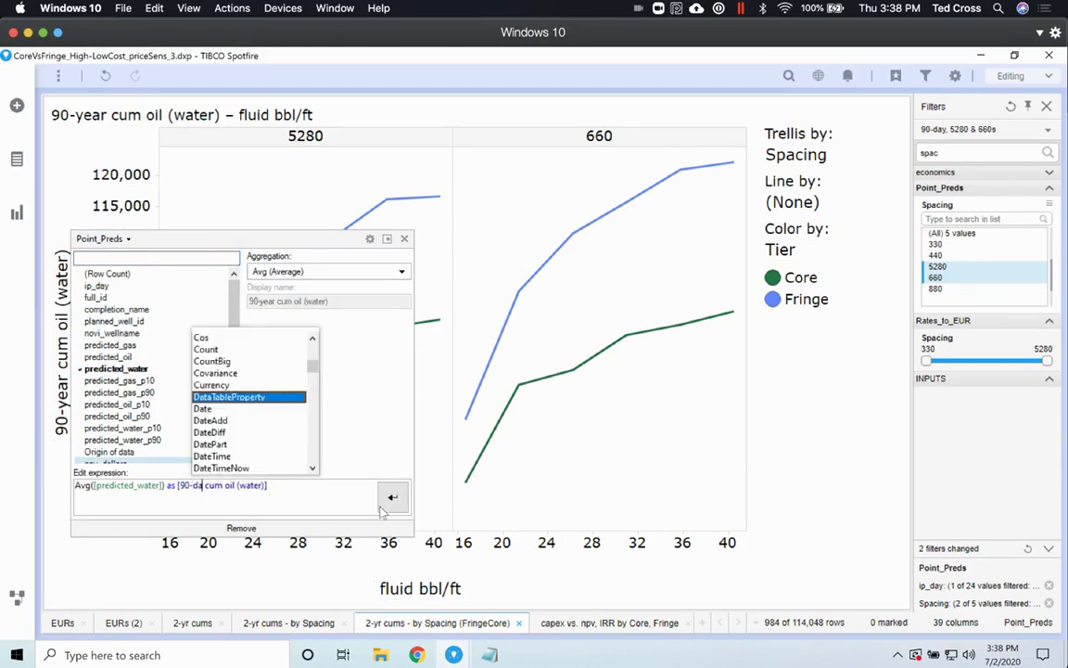
key("Escape")
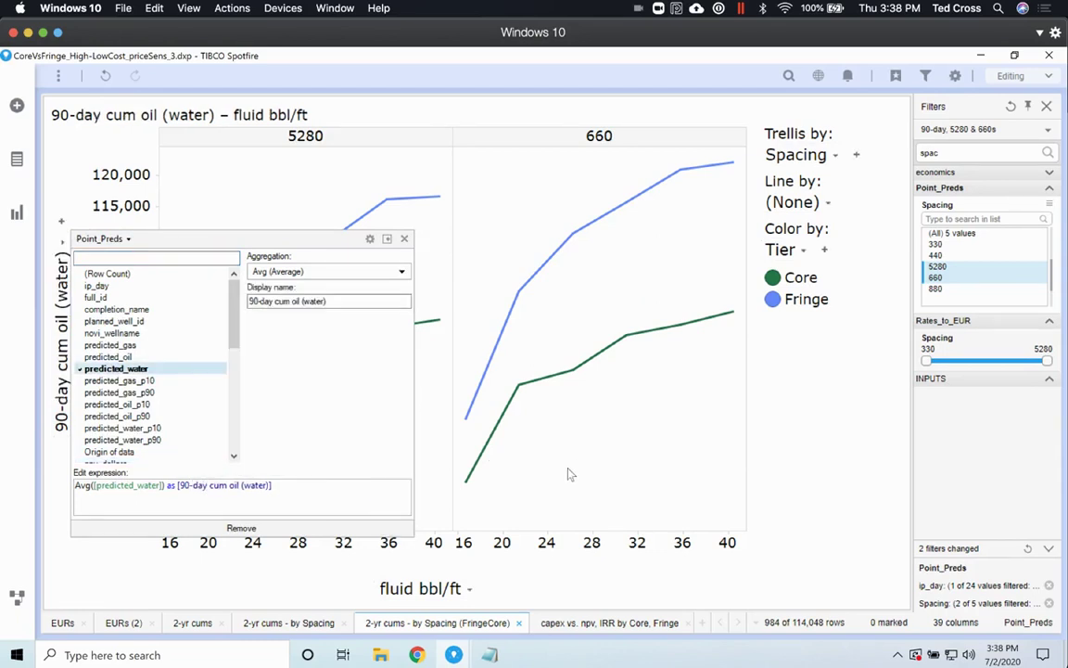
left_click(561, 468)
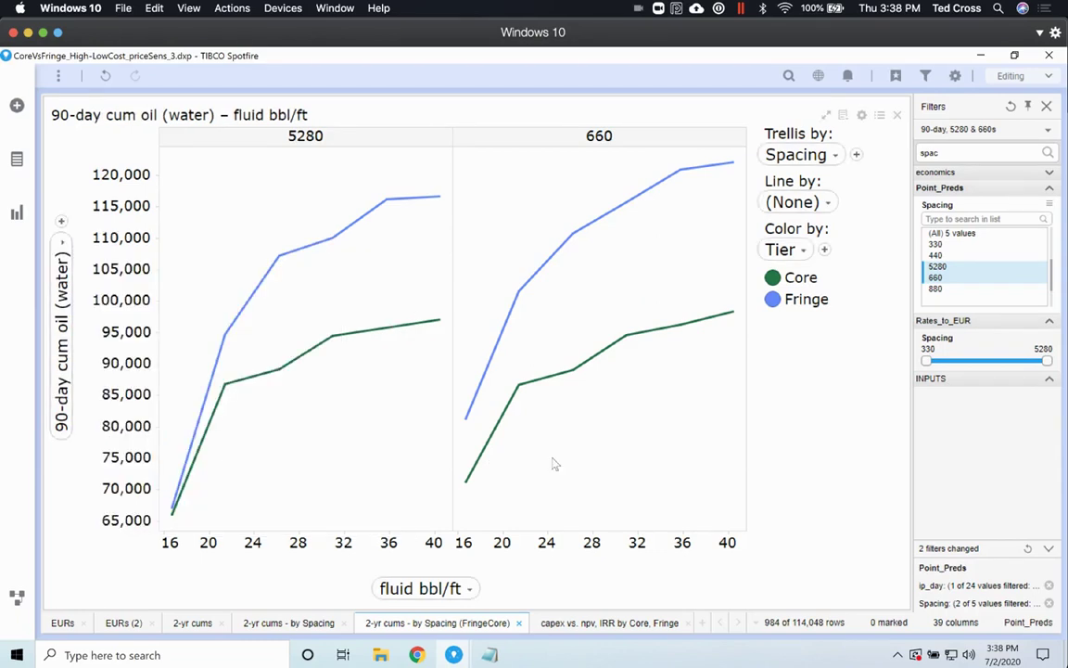
left_click(59, 338)
left_click(227, 489)
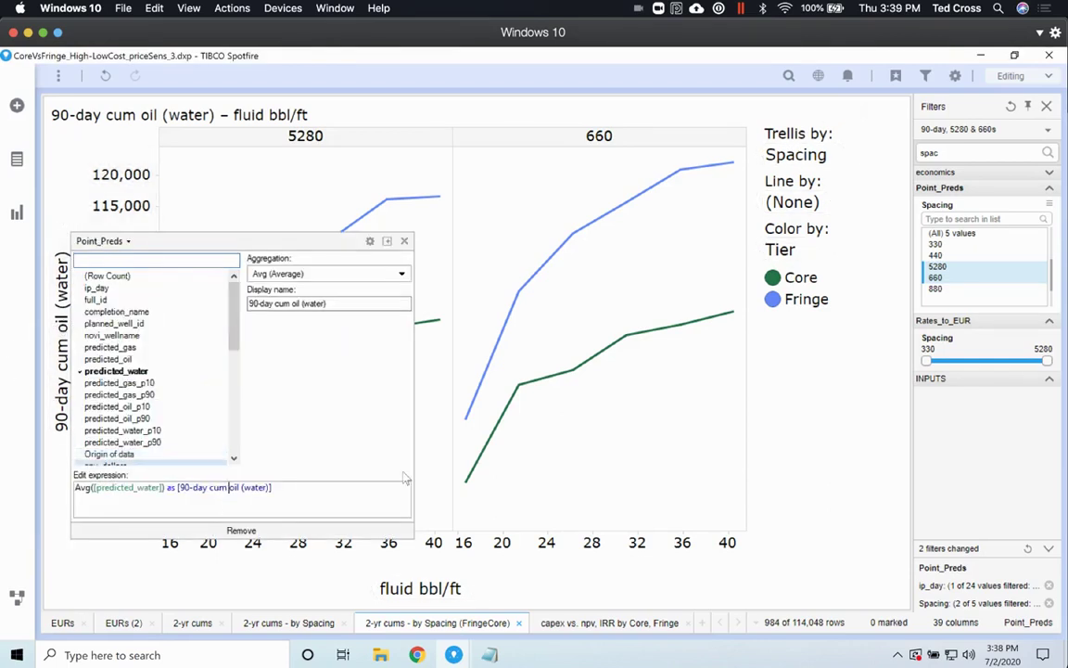
key("Delete")
key("Delete")
key("Delete")
key("Delete")
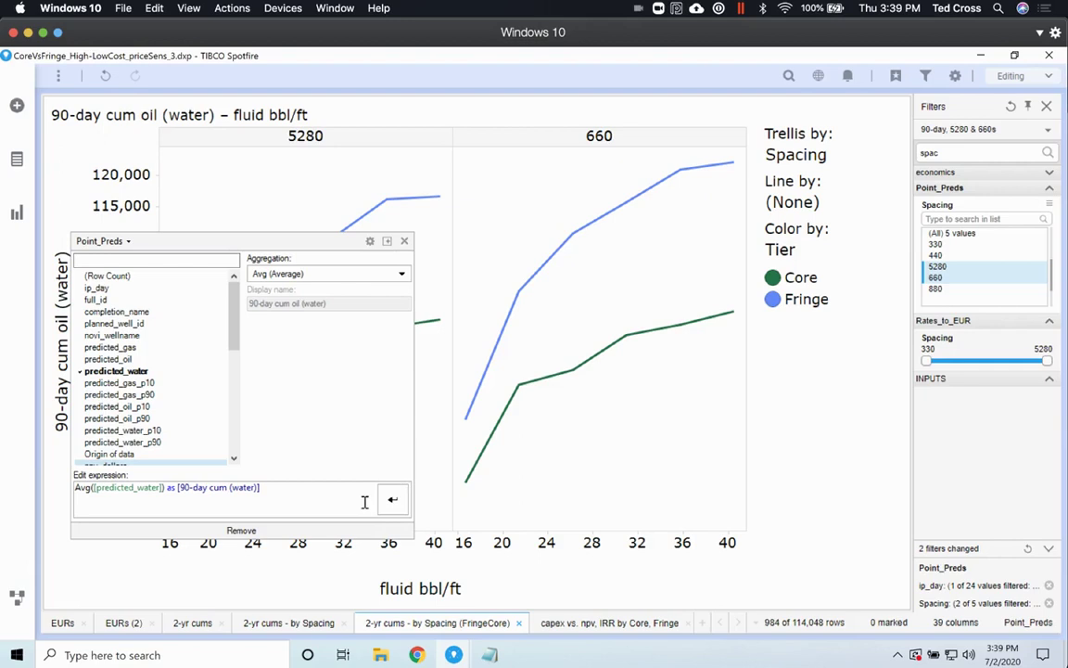
key("Return")
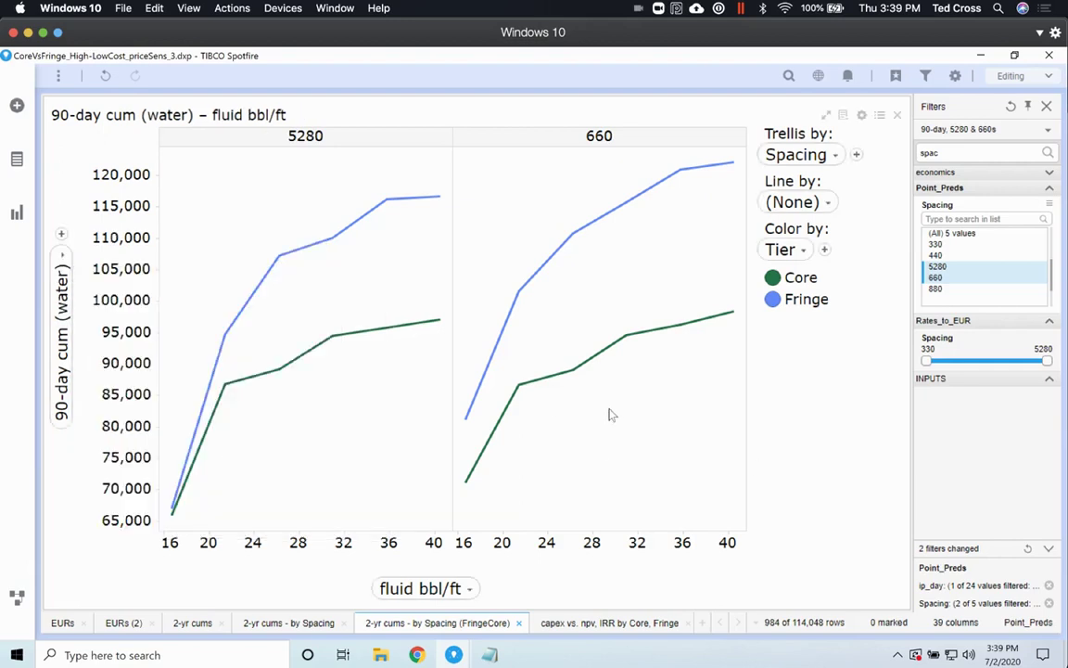